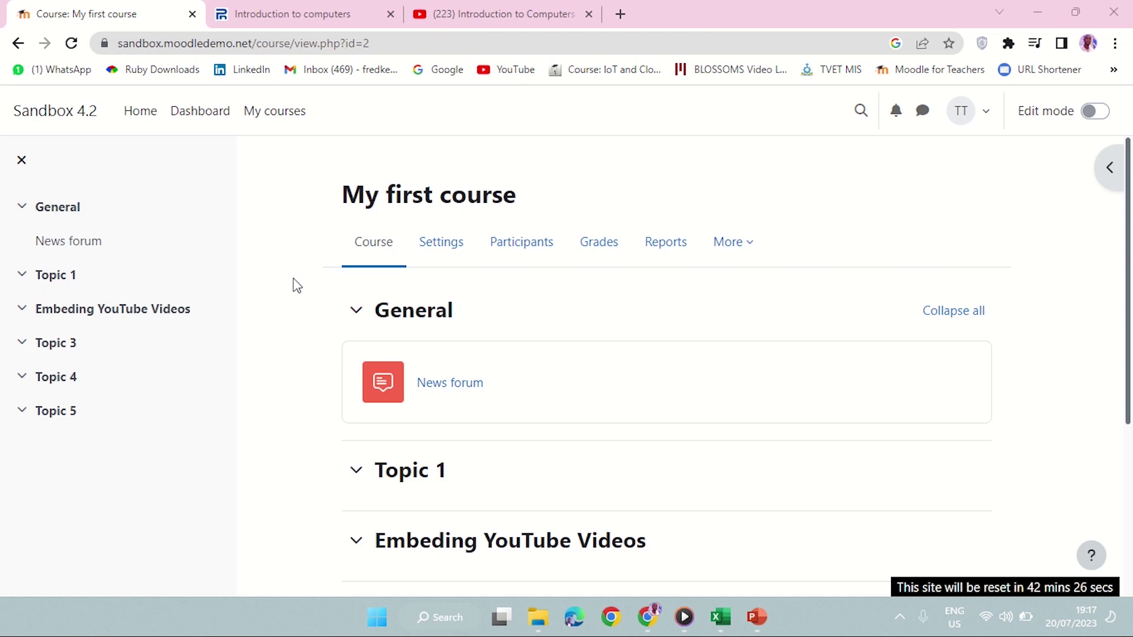
Turn editing on and start a new Page in the Embeding YouTube Videos section
scroll(449, 383, "down", 4)
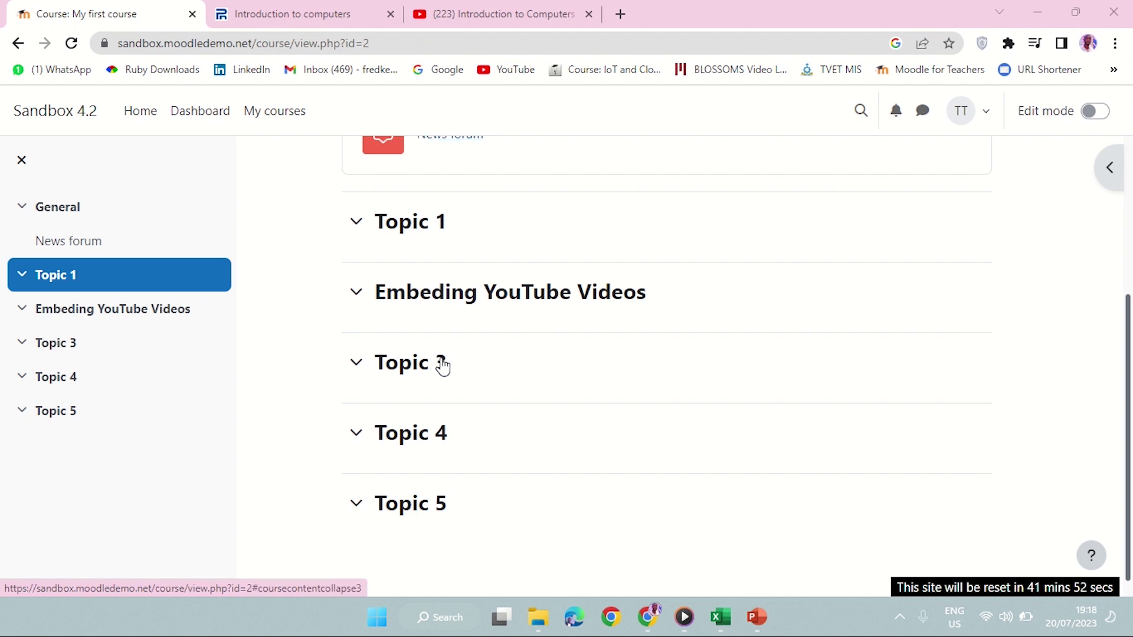
left_click(1099, 113)
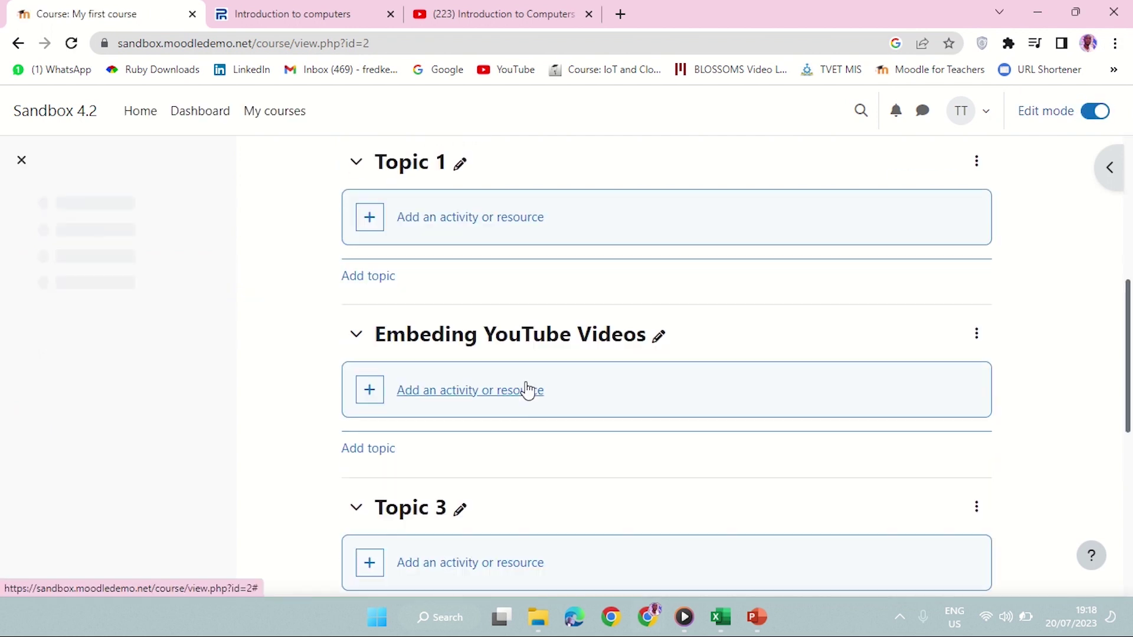
scroll(513, 354, "up", 4)
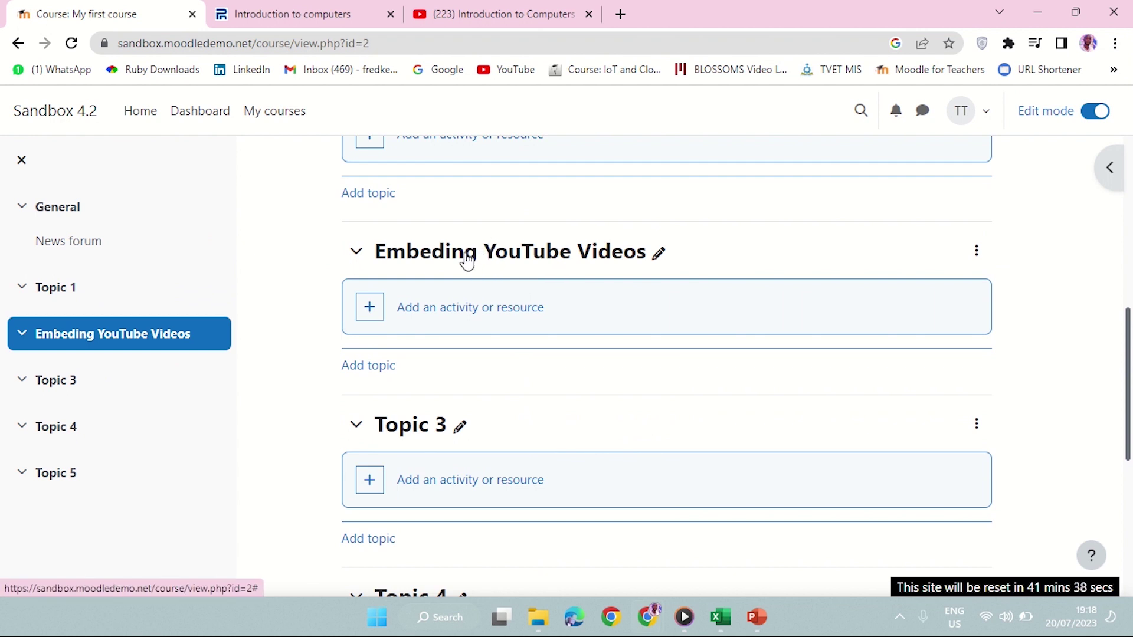
left_click(463, 316)
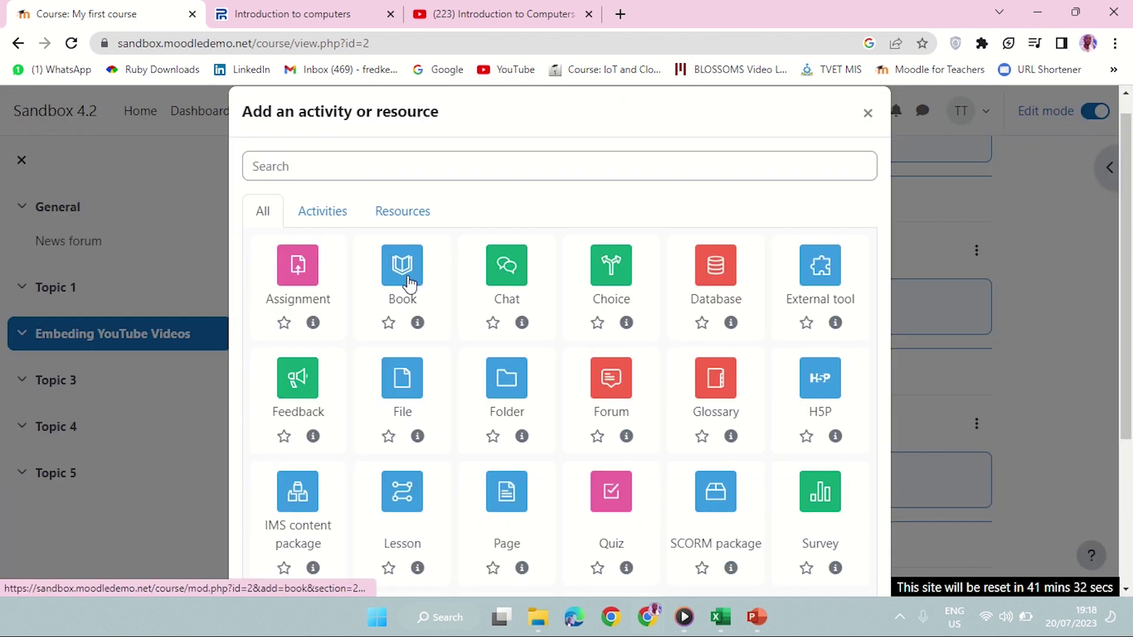
left_click(398, 213)
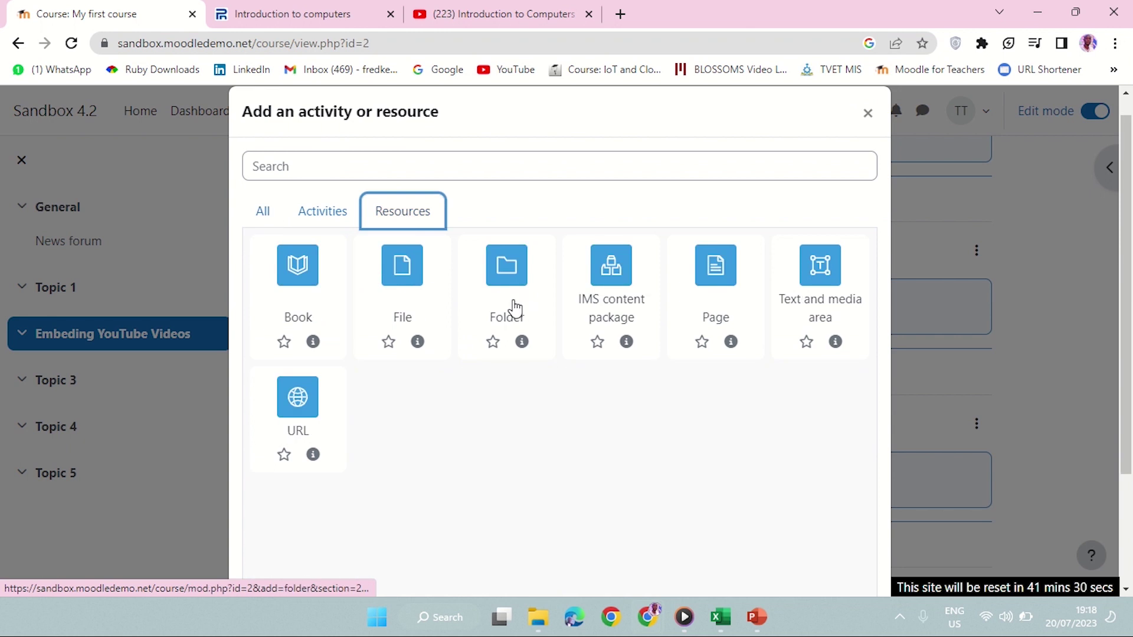
left_click(715, 267)
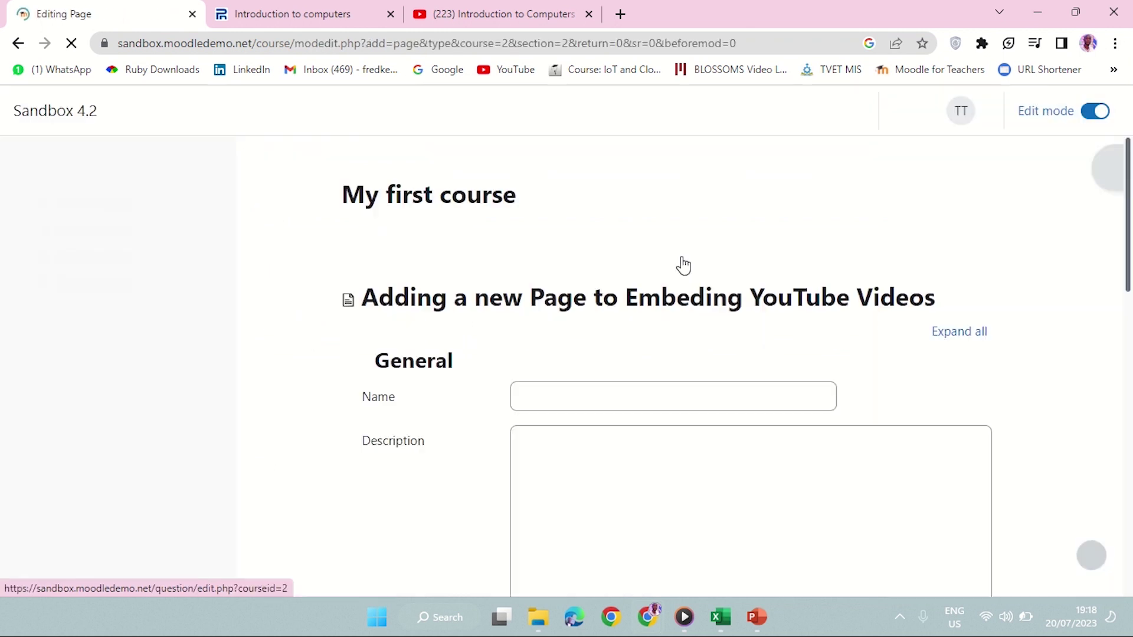
Name the new Page 'Introduction to Computers'
left_click(546, 394)
type("In")
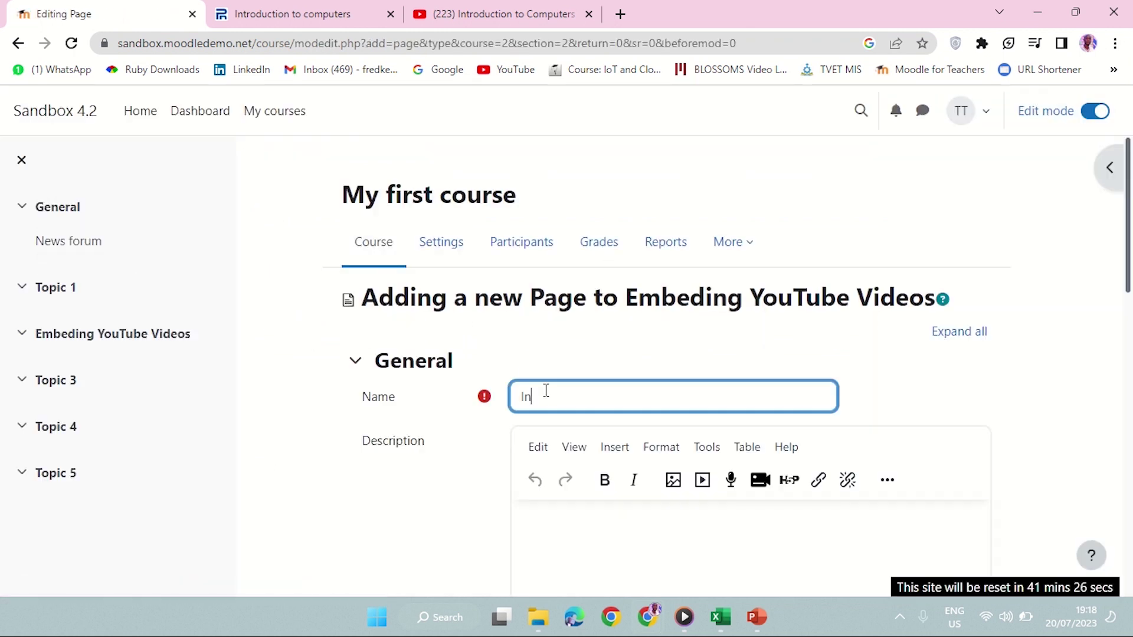
type("troduction to Computers")
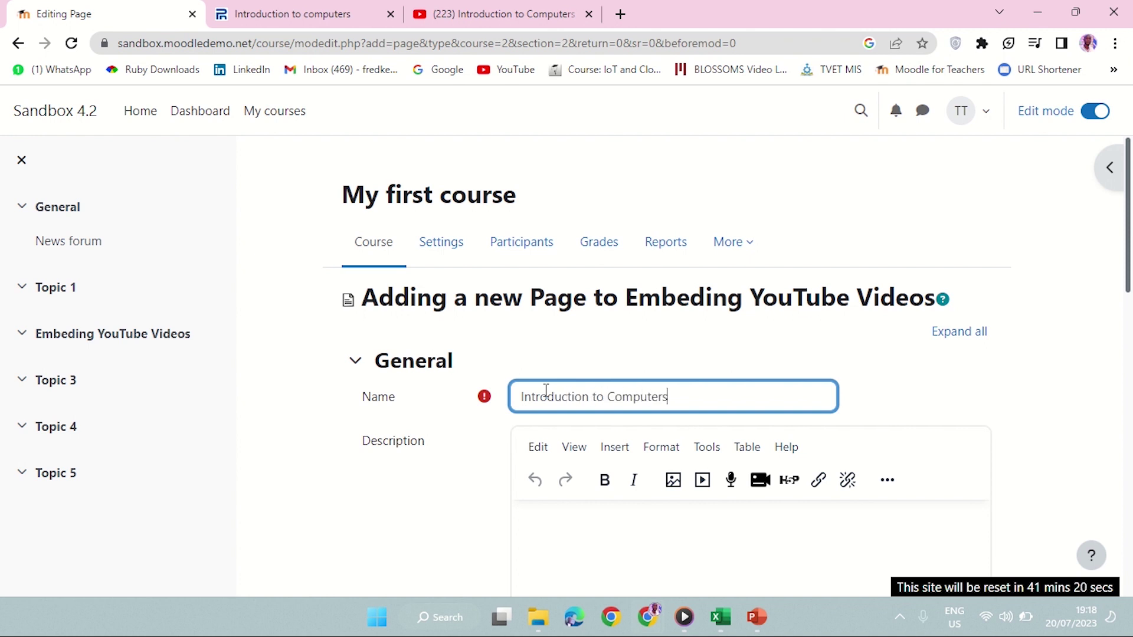
scroll(554, 354, "down", 7)
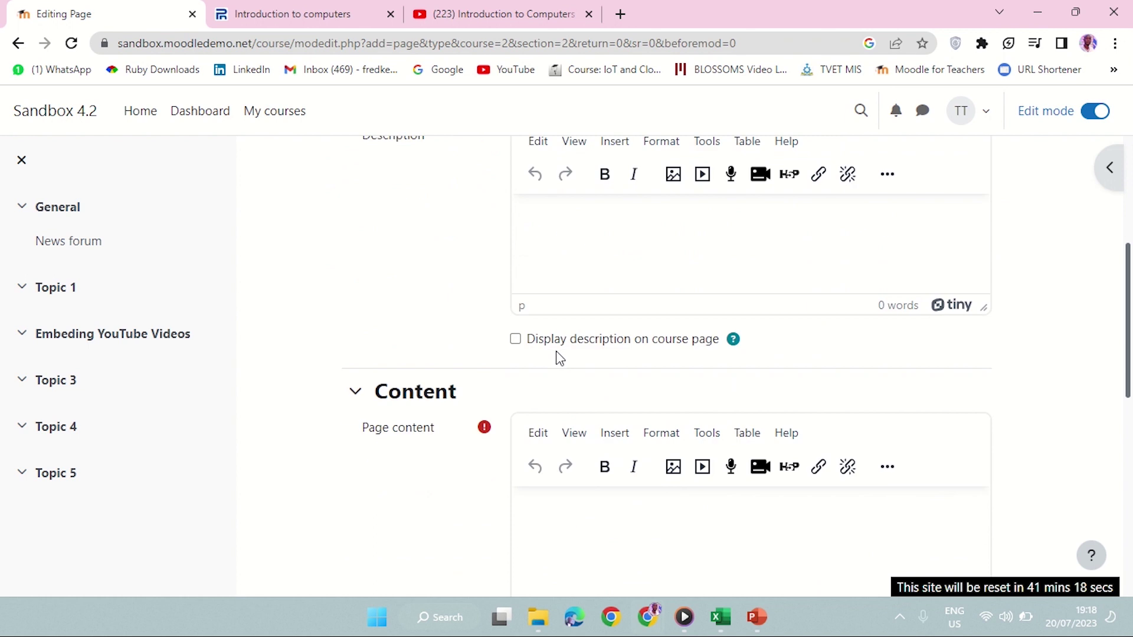
scroll(531, 218, "up", 3)
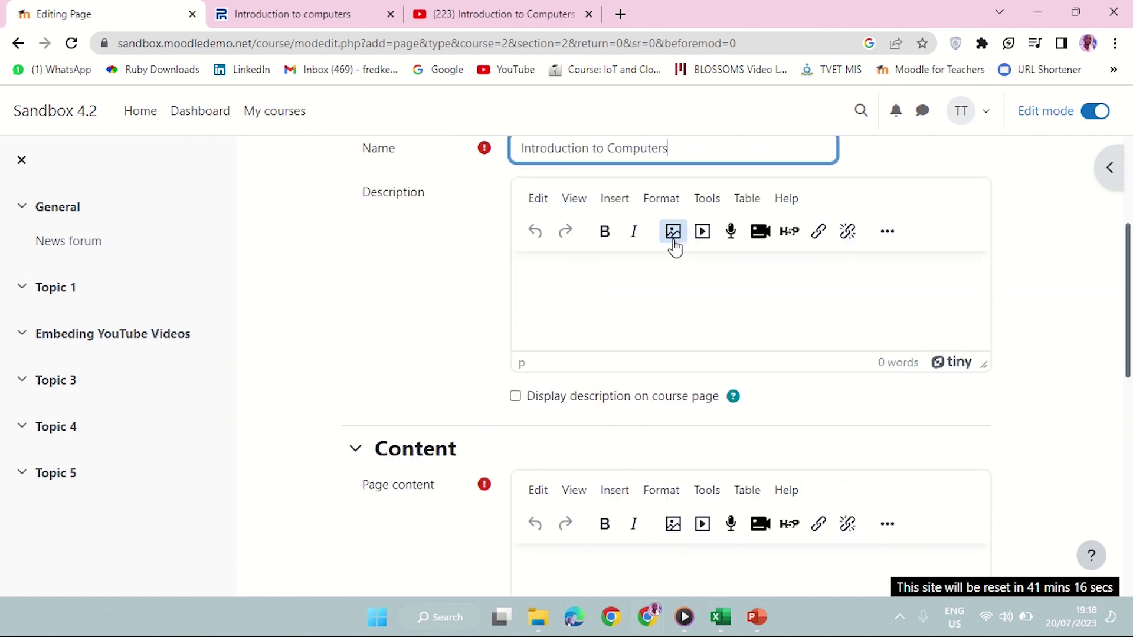
scroll(486, 350, "down", 5)
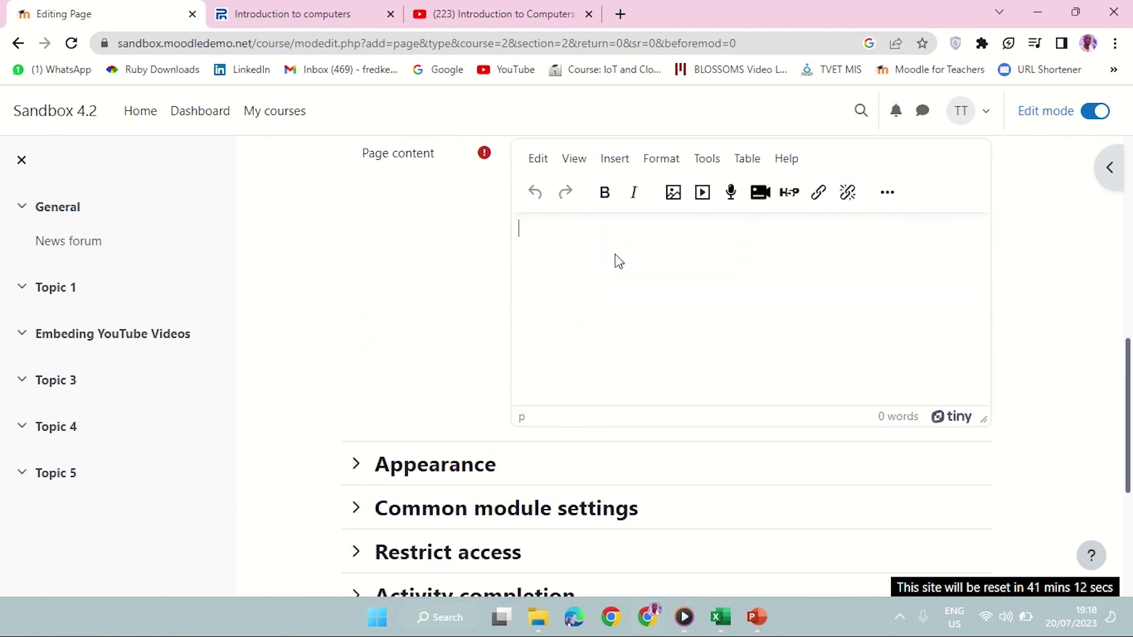
Write 'Watch the video below on Introductio to Computers' as the page content, followed by a new line
type("Wact")
type("ch")
key("BackSpace")
key("BackSpace")
type("ch the ")
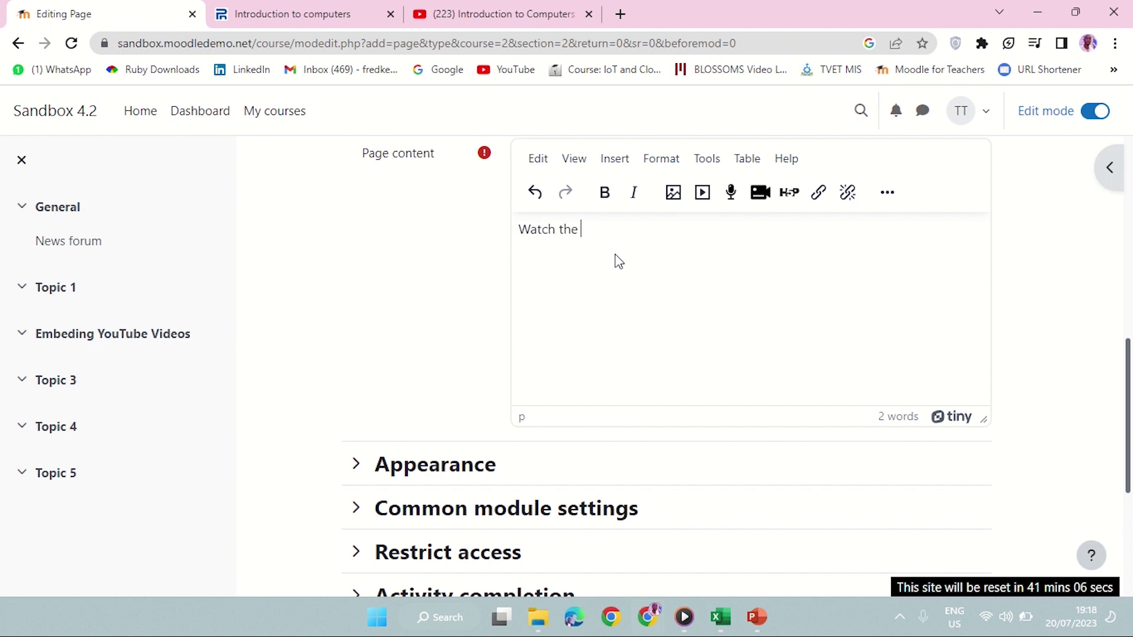
type("video below on")
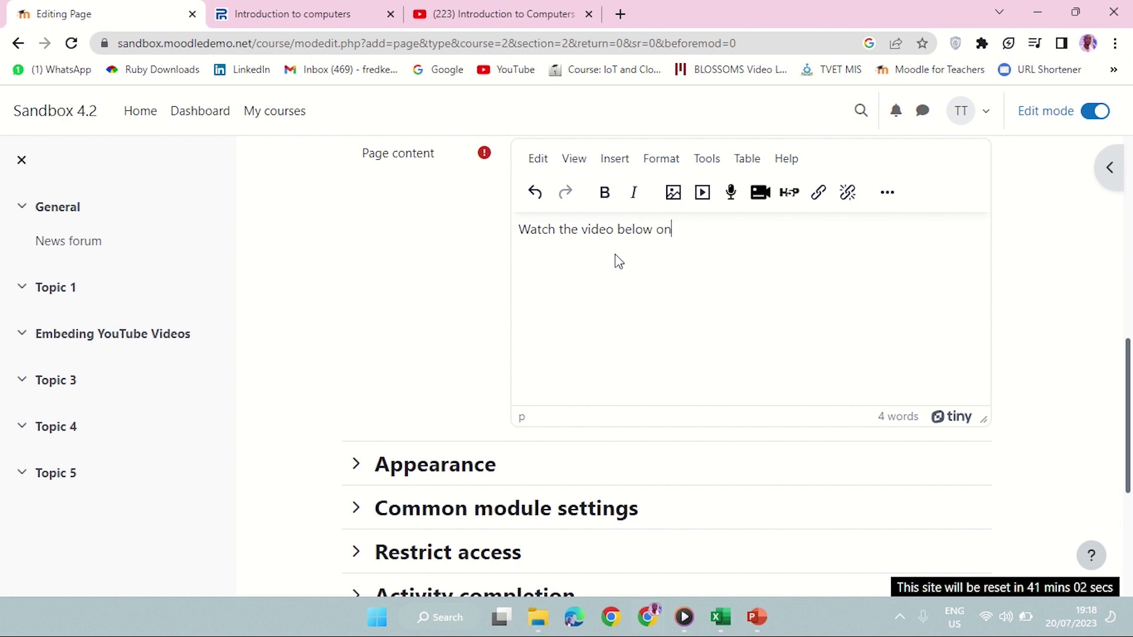
type(" Introd")
type("cu")
type("uctio to")
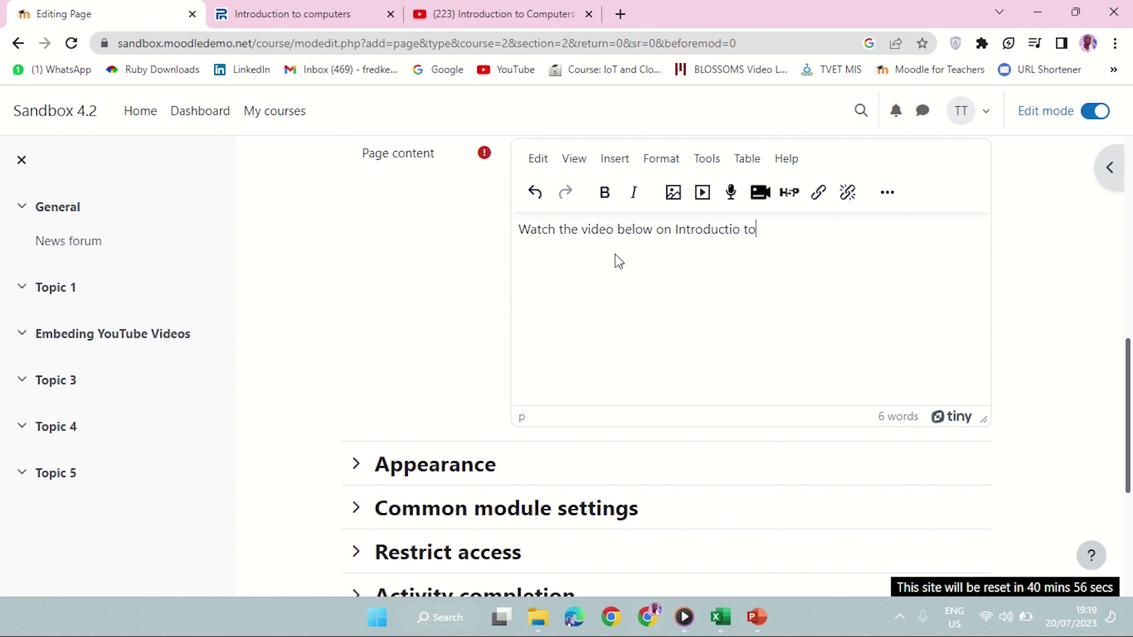
type(" Computers")
key("Return")
Make the introductory sentence bold and centred
left_click_drag(837, 230, 480, 241)
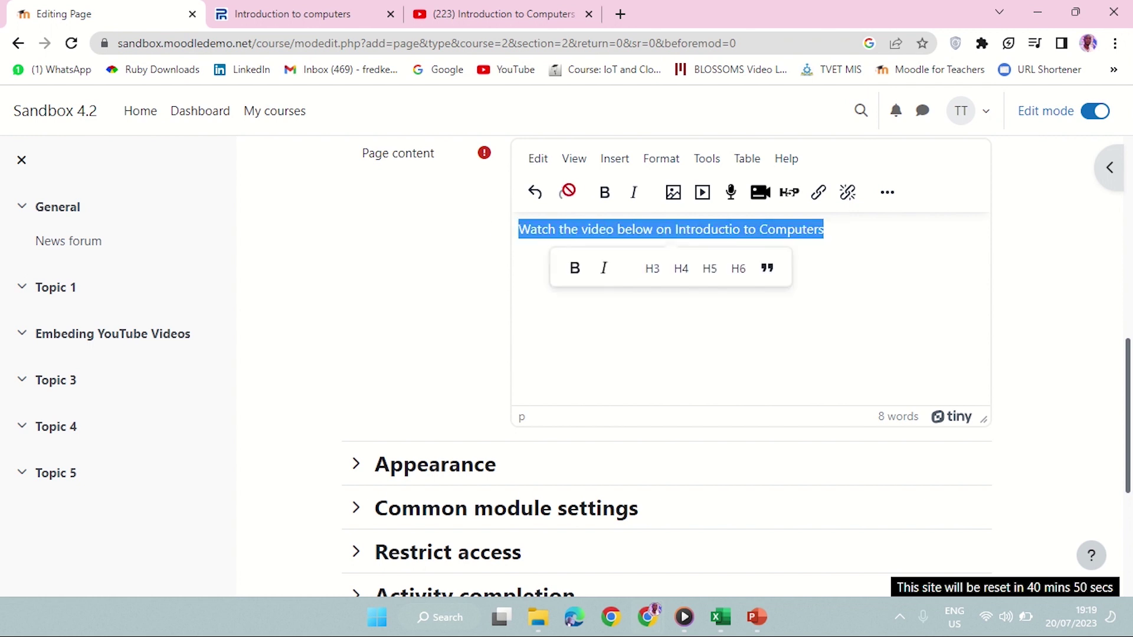
left_click(604, 192)
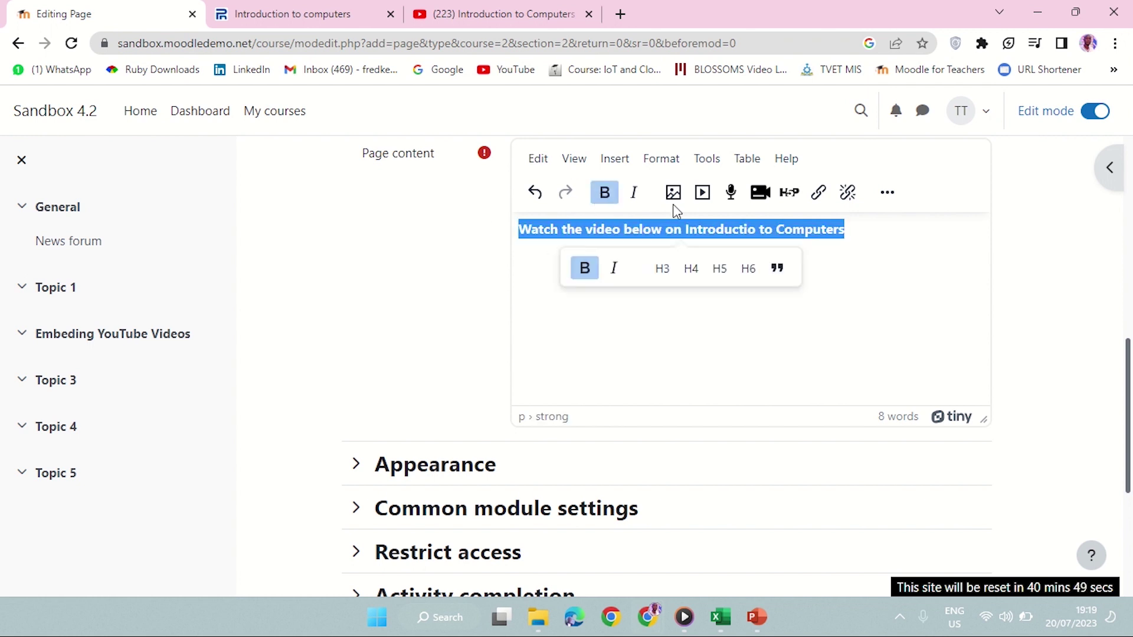
left_click(891, 201)
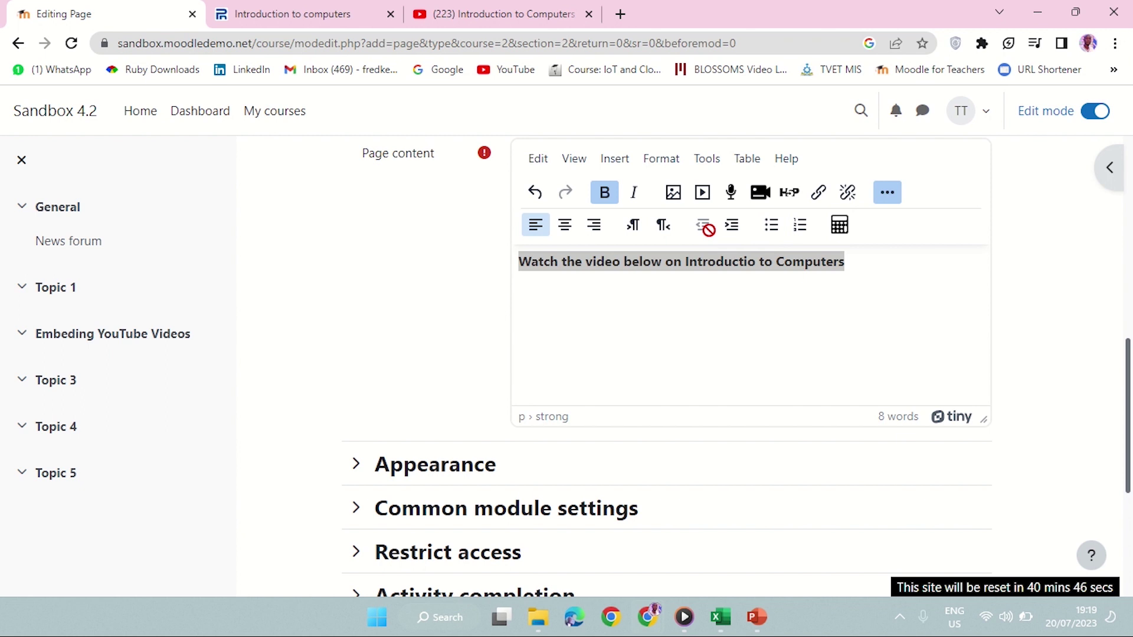
left_click(565, 227)
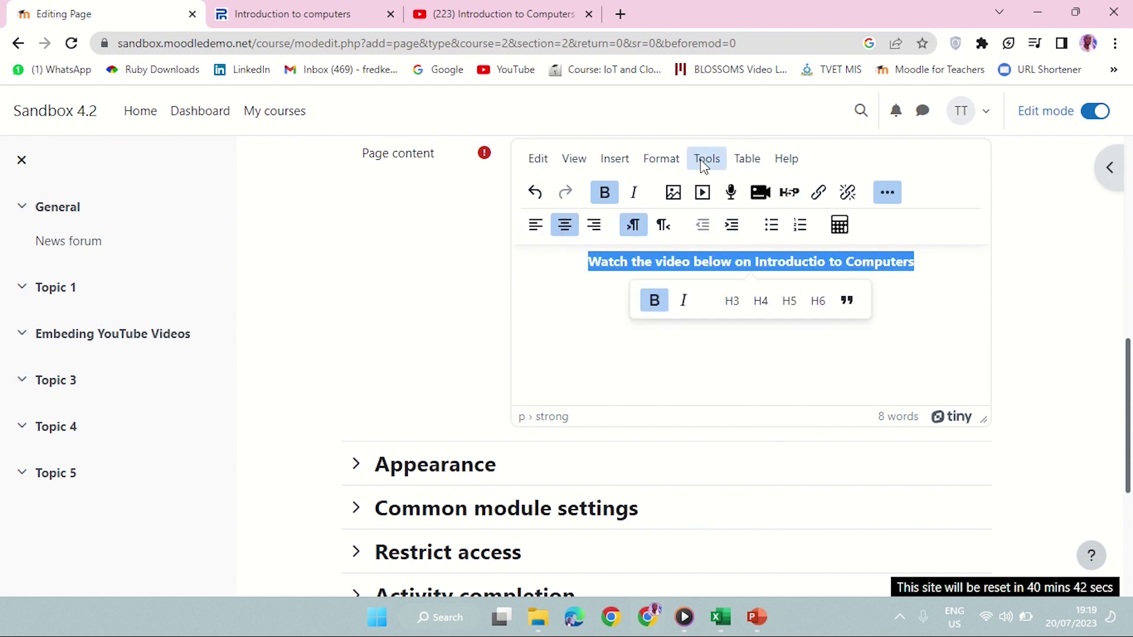
Underline the sentence, move below it, and bring up the Introduction to Computers YouTube video
left_click(661, 159)
left_click(685, 241)
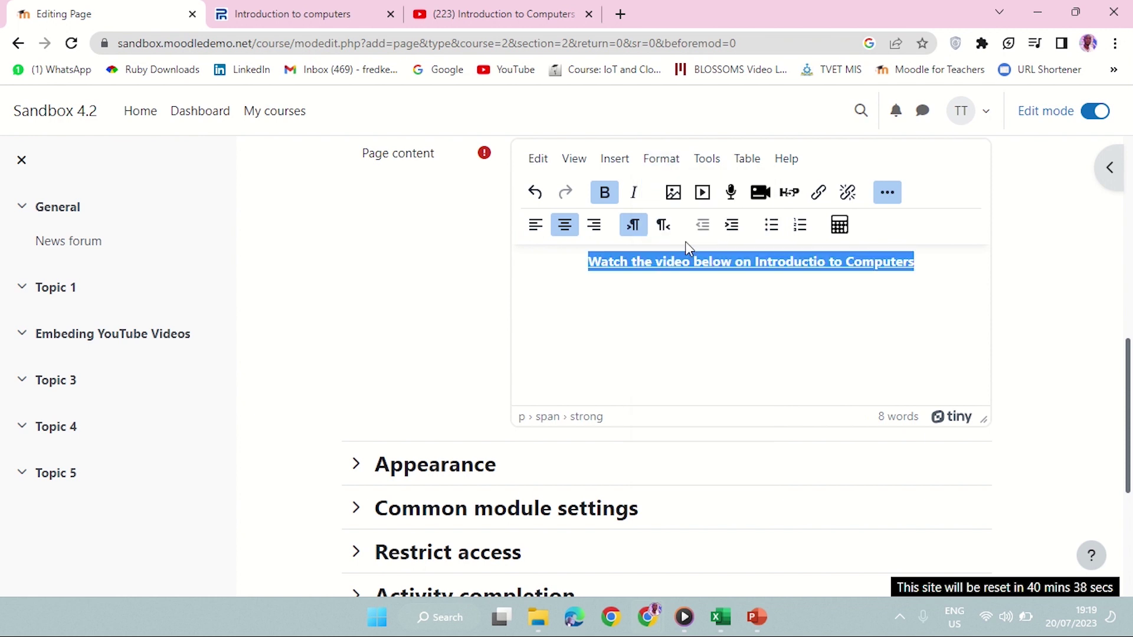
left_click(581, 328)
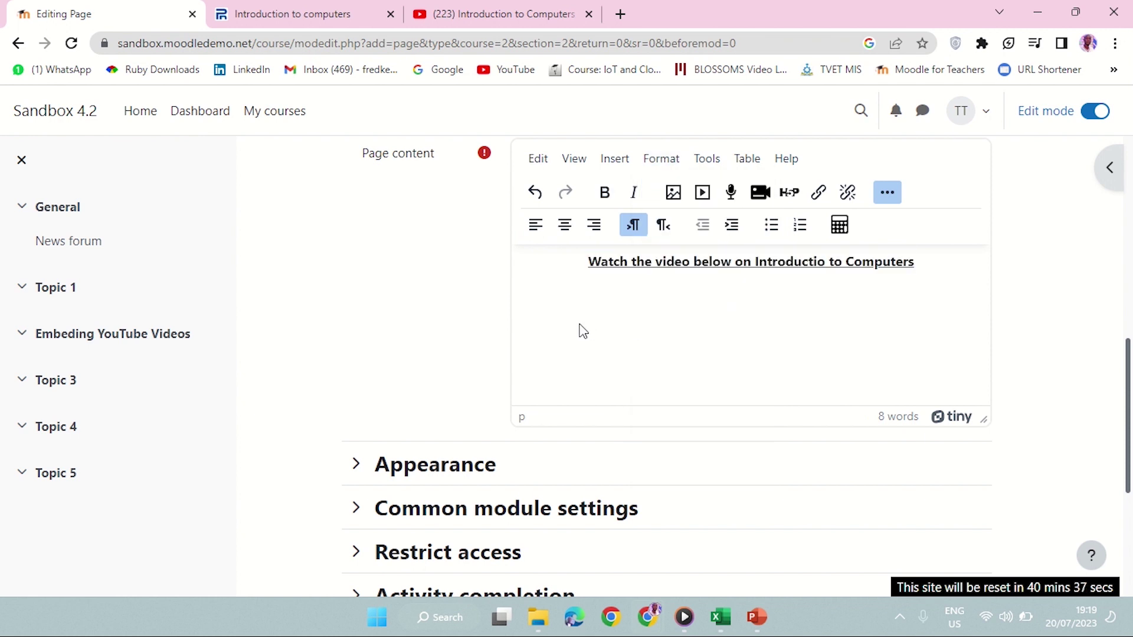
left_click(674, 159)
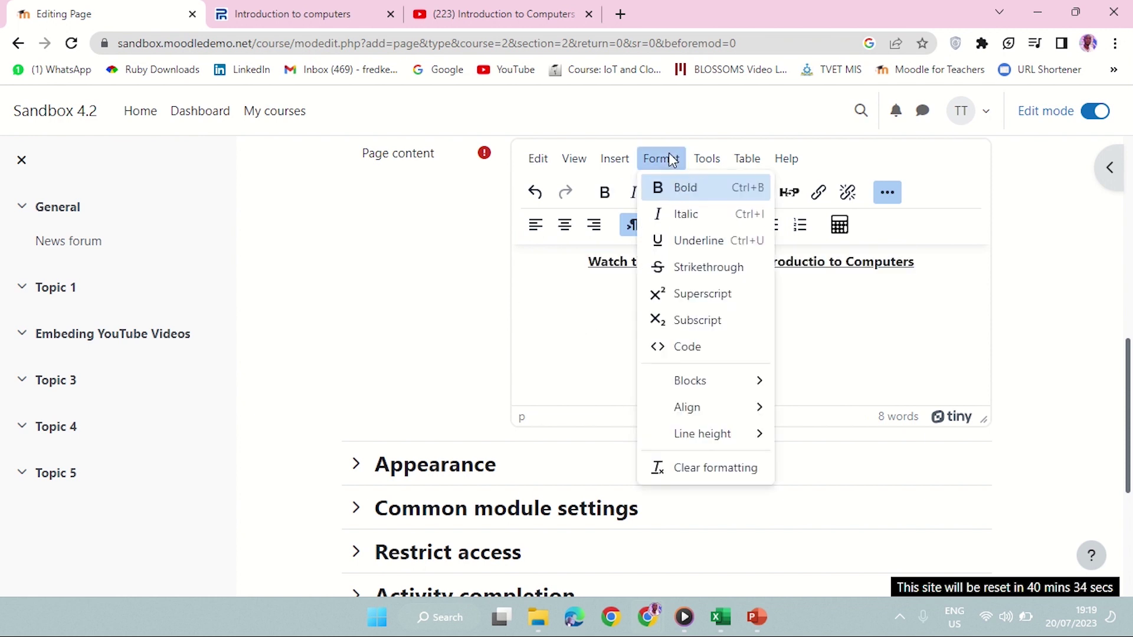
left_click(672, 159)
left_click(568, 298)
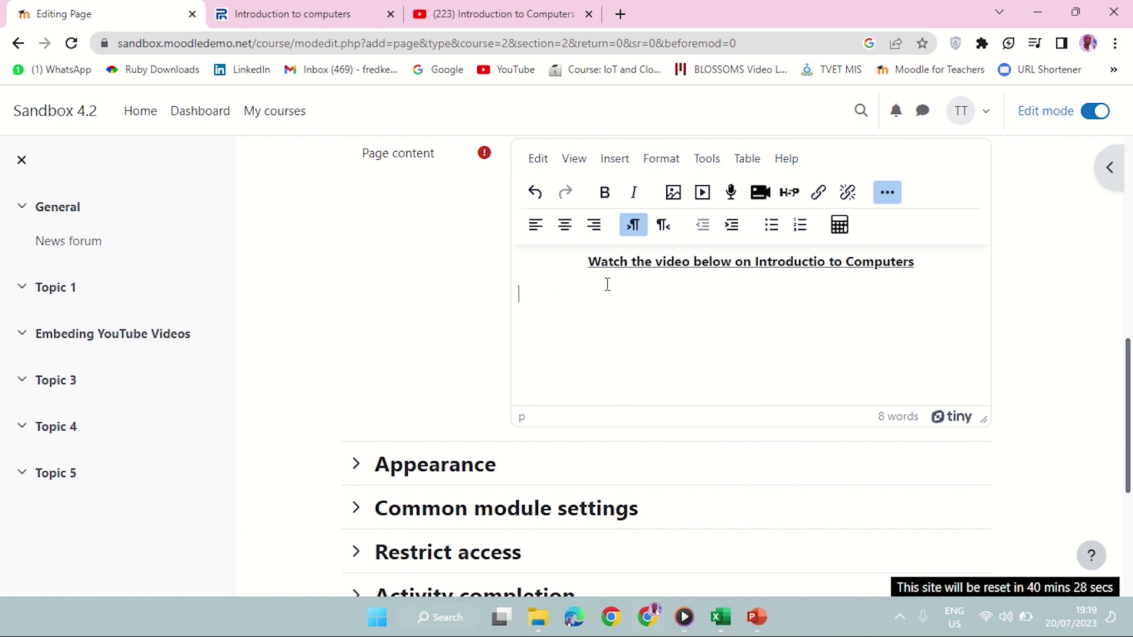
left_click(486, 13)
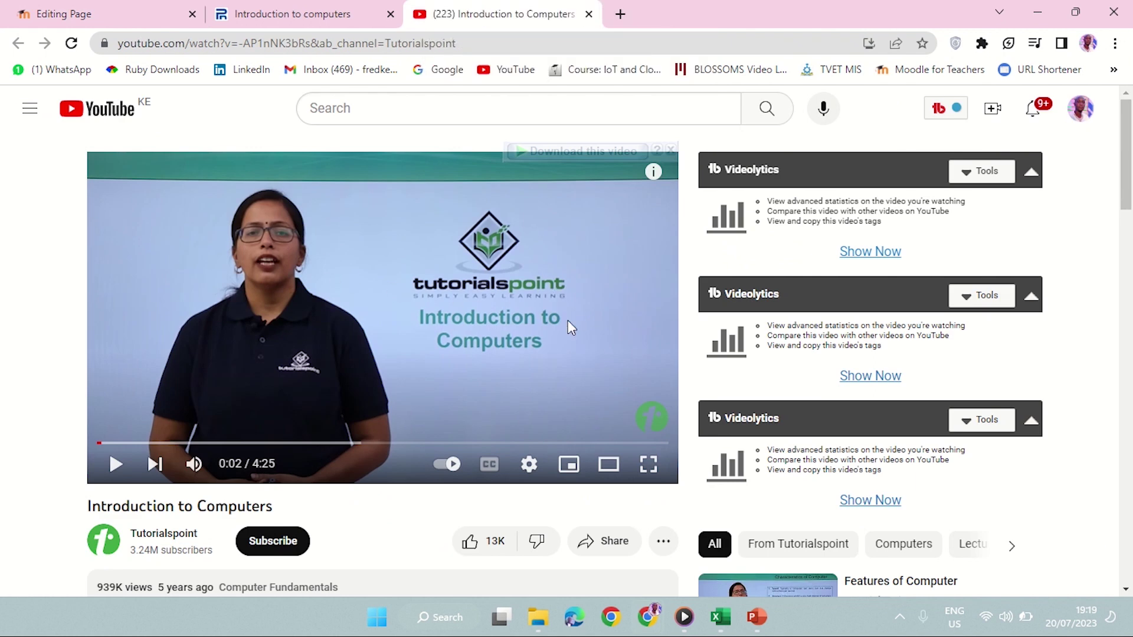
Copy the YouTube video's URL and return to the Moodle Page editor
right_click(383, 250)
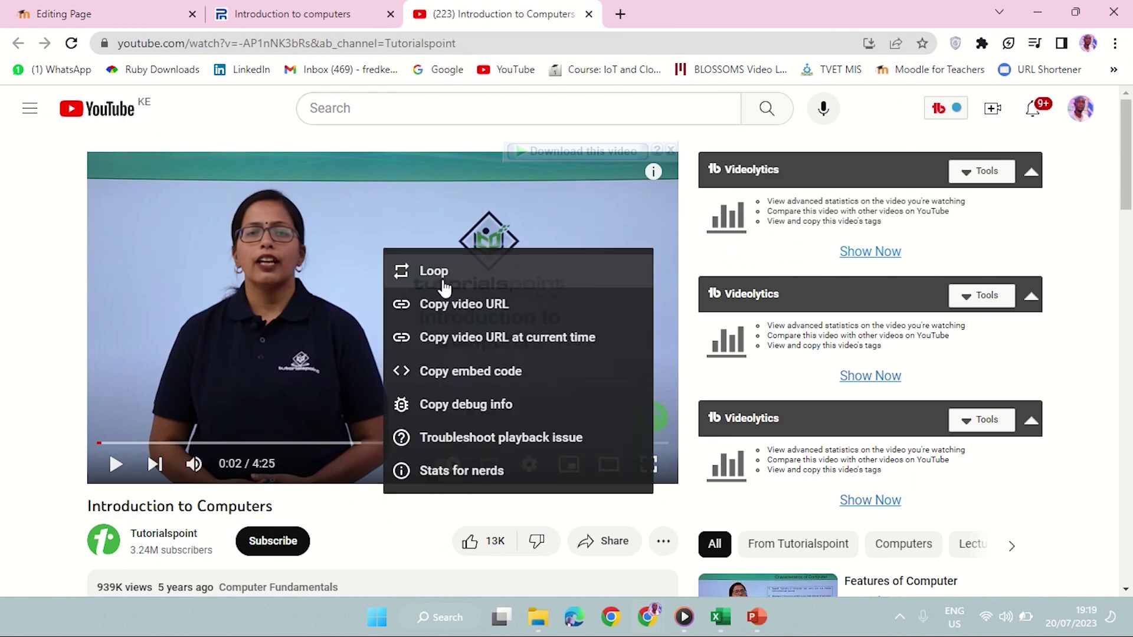
left_click(462, 305)
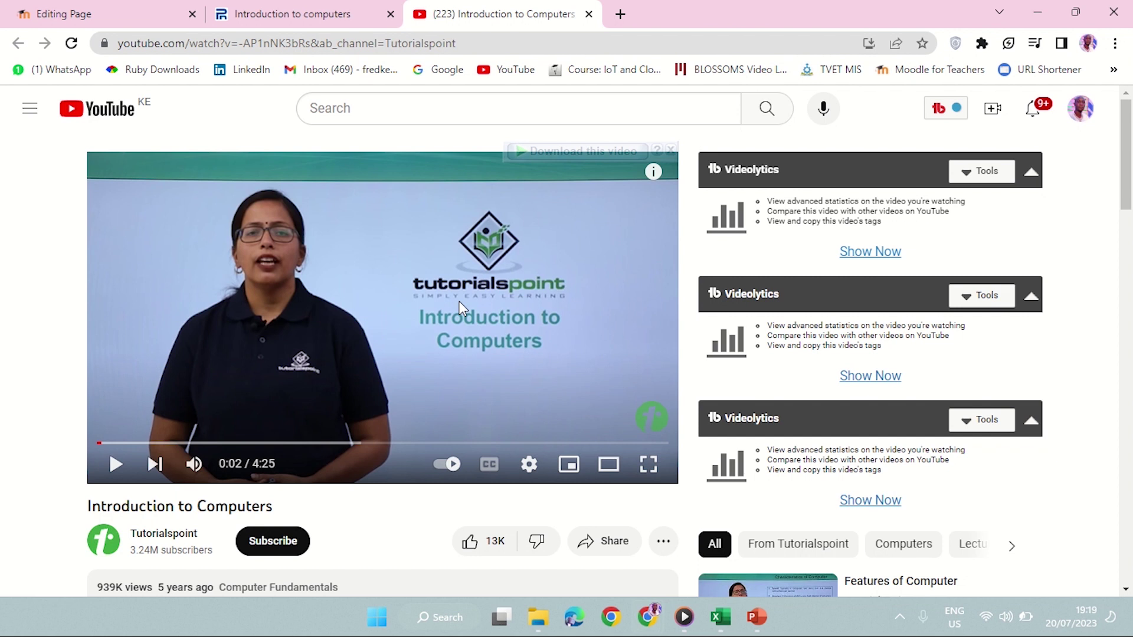
left_click(113, 13)
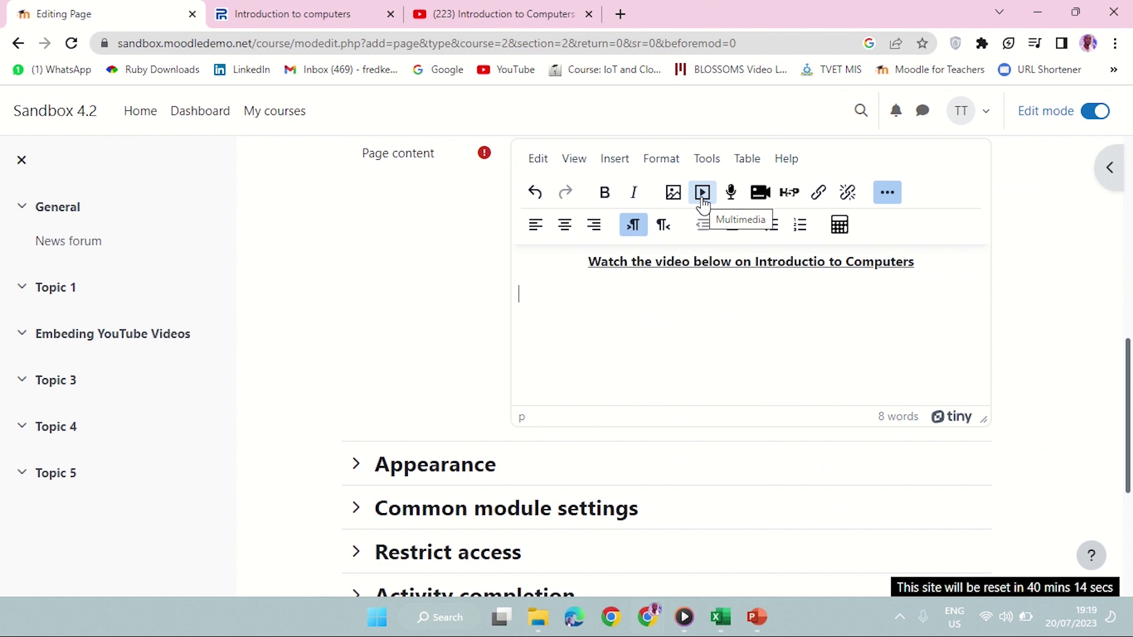
Open the Multimedia insert dialog from the editor's Format > Insert menu
left_click(662, 162)
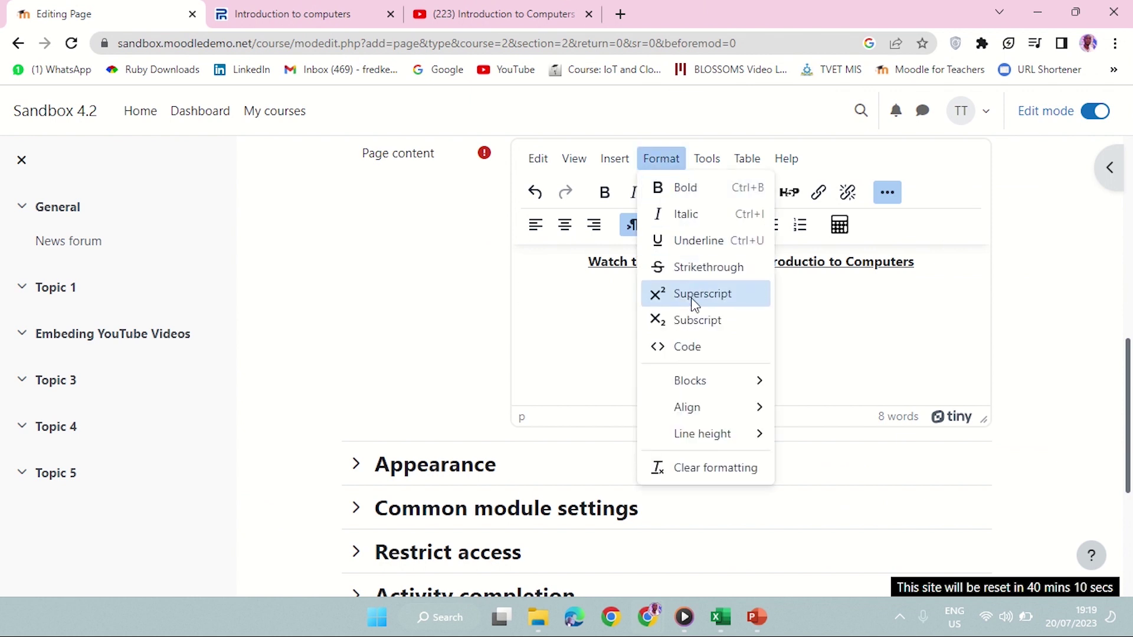
scroll(685, 313, "down", 5)
scroll(679, 330, "up", 6)
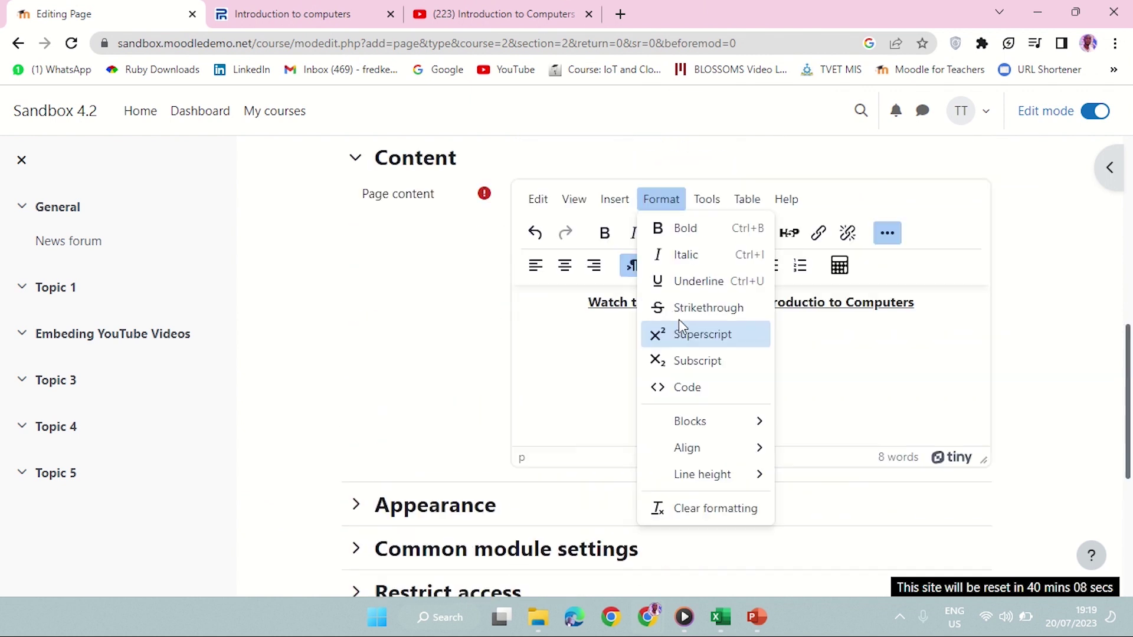
mouse_move(623, 207)
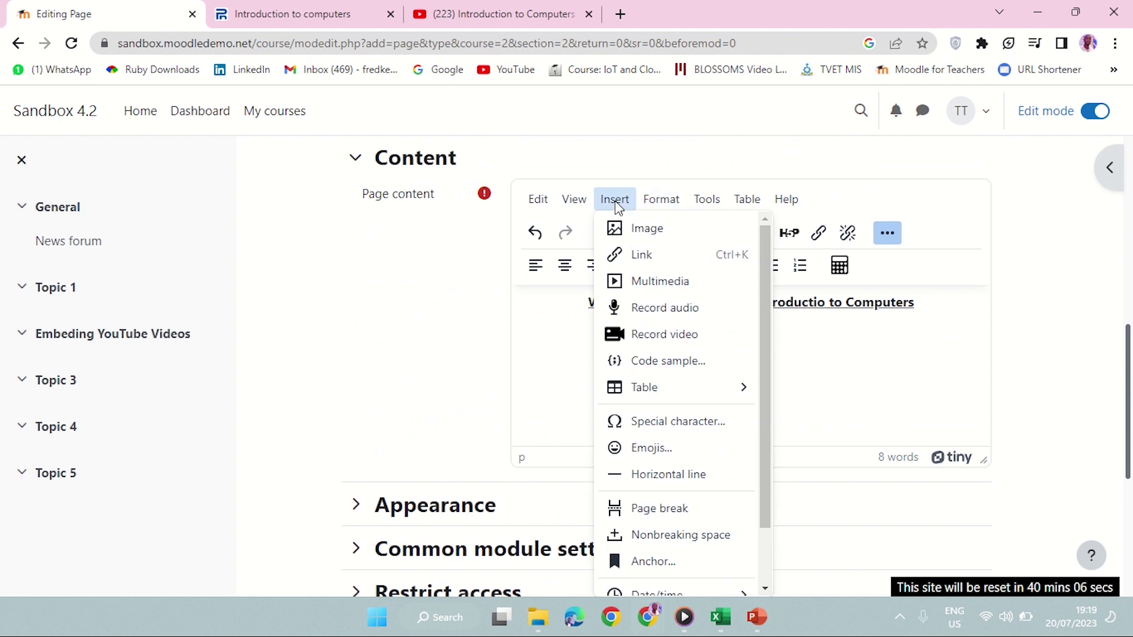
left_click(655, 286)
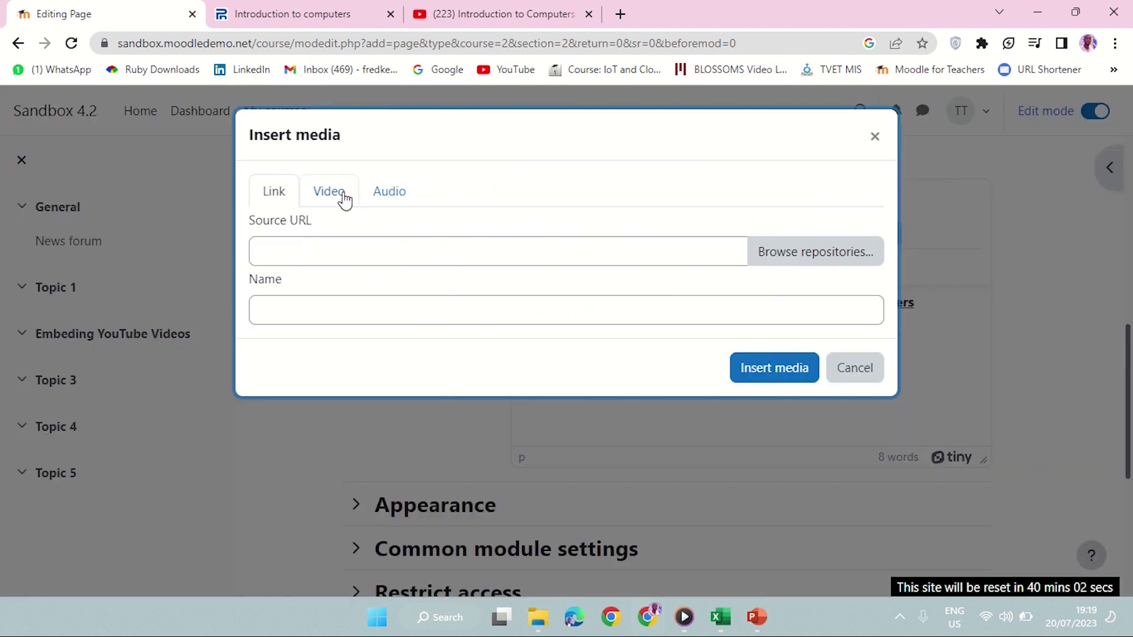
left_click(328, 196)
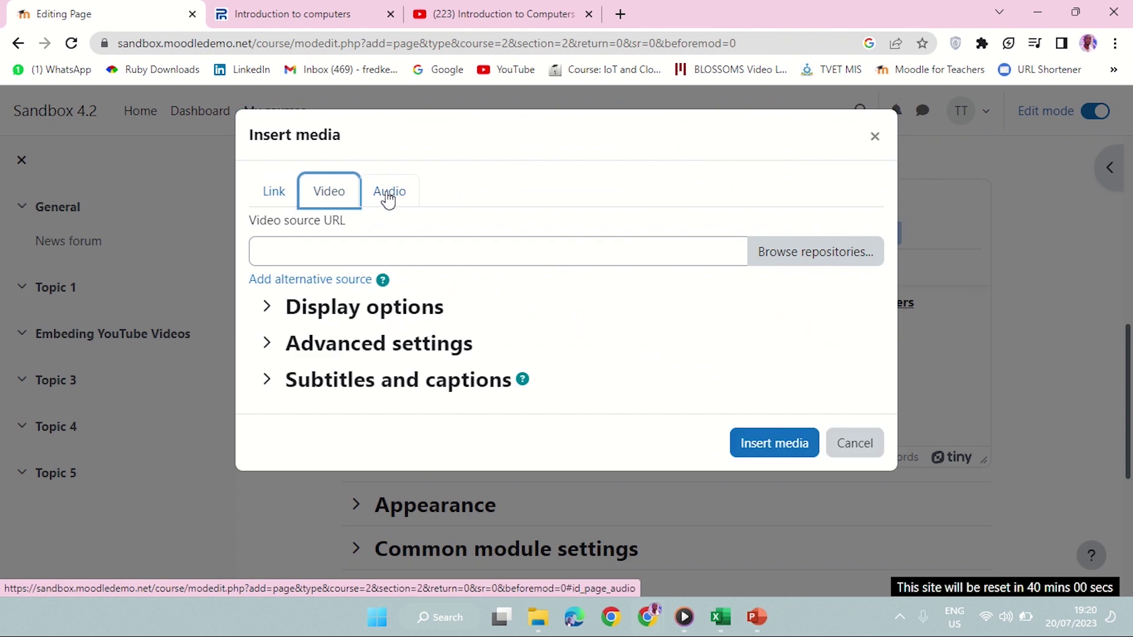
left_click(388, 198)
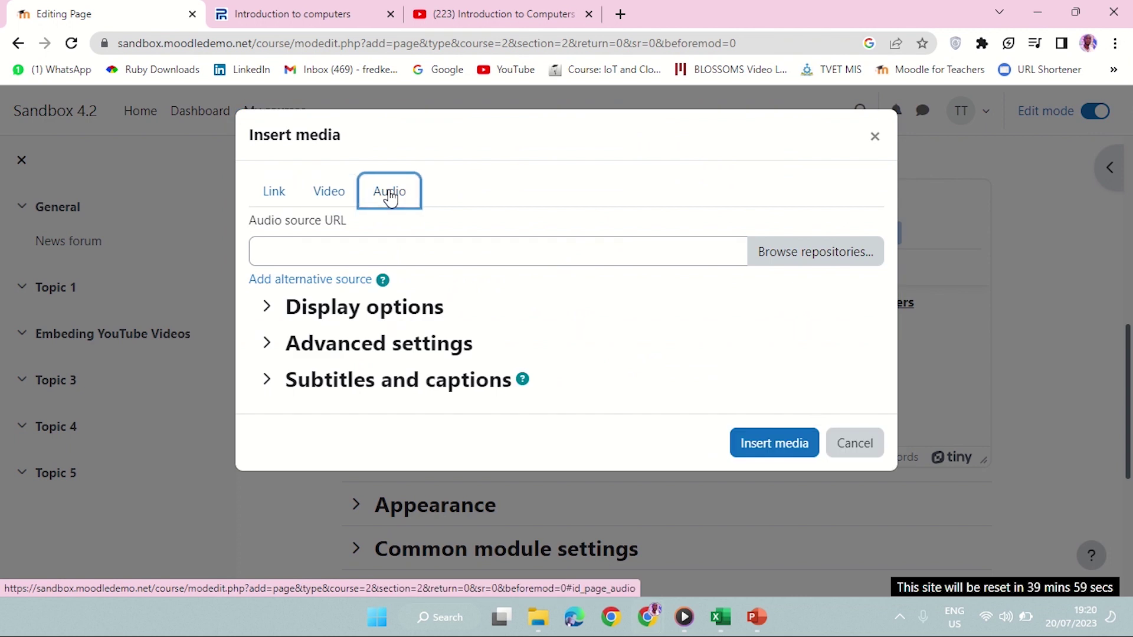
left_click(330, 195)
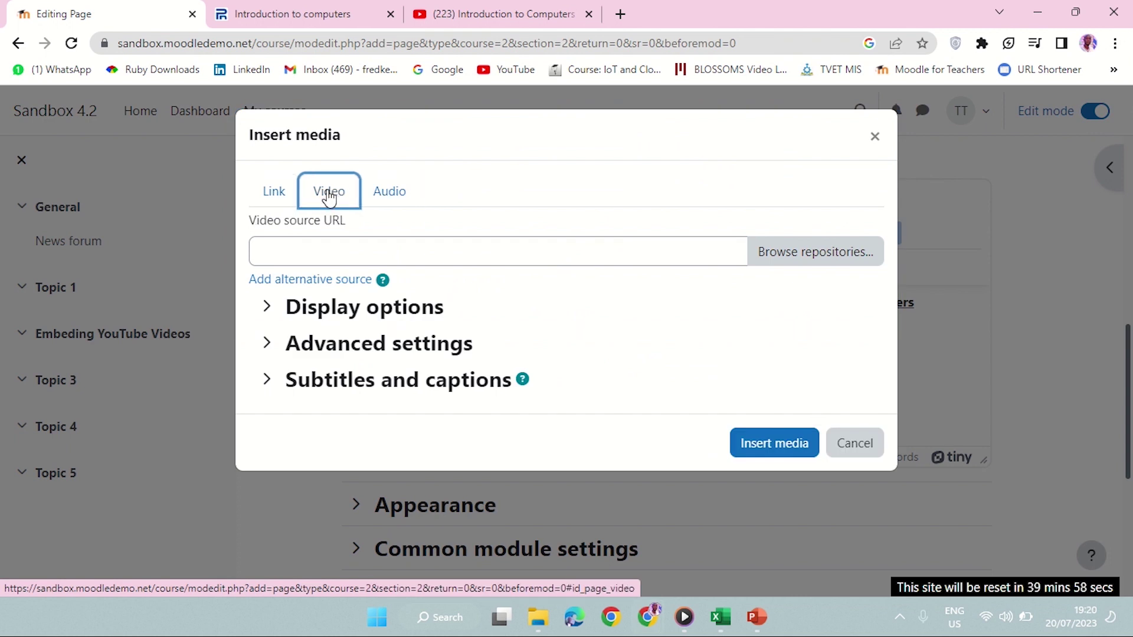
left_click(330, 252)
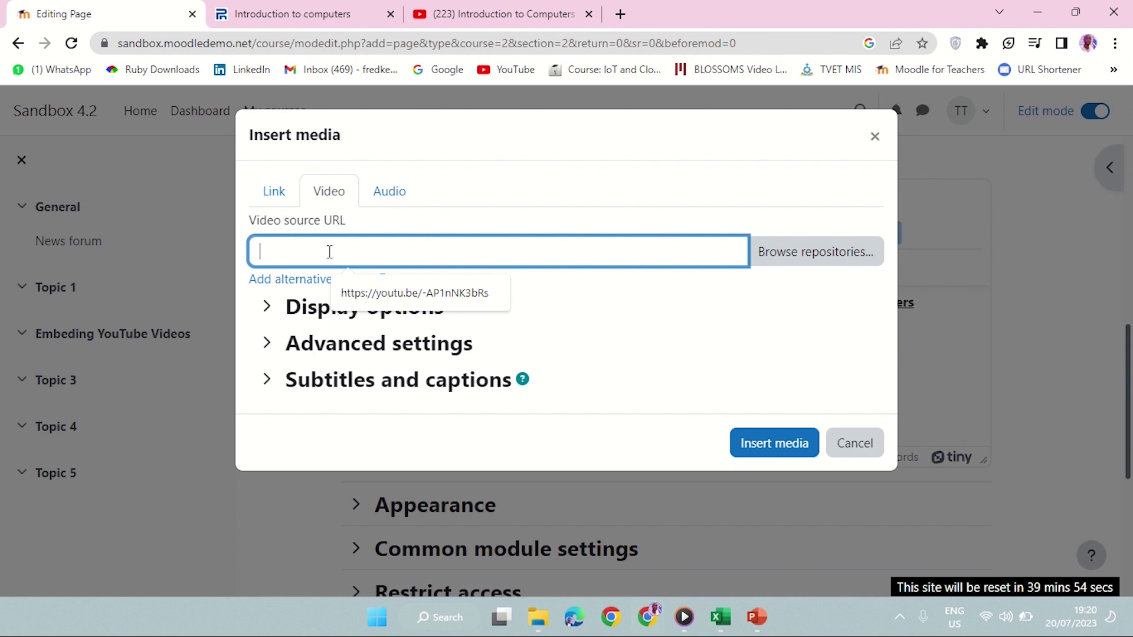
key("ctrl+v")
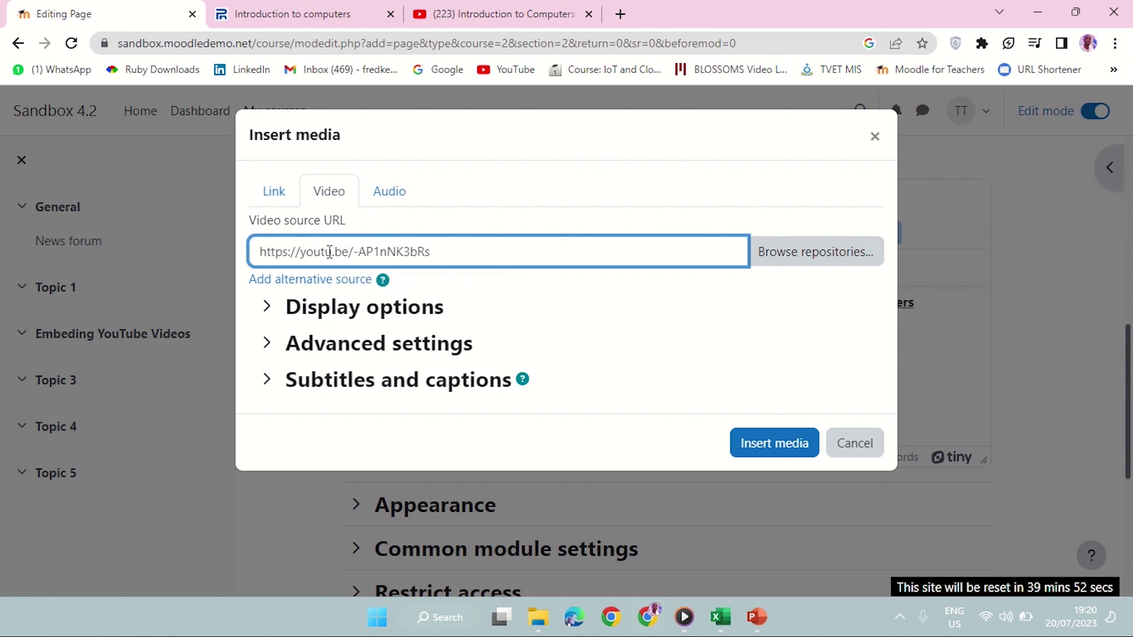
Set the video title to Introduction and its size to 600 × 500 pixels
left_click(269, 308)
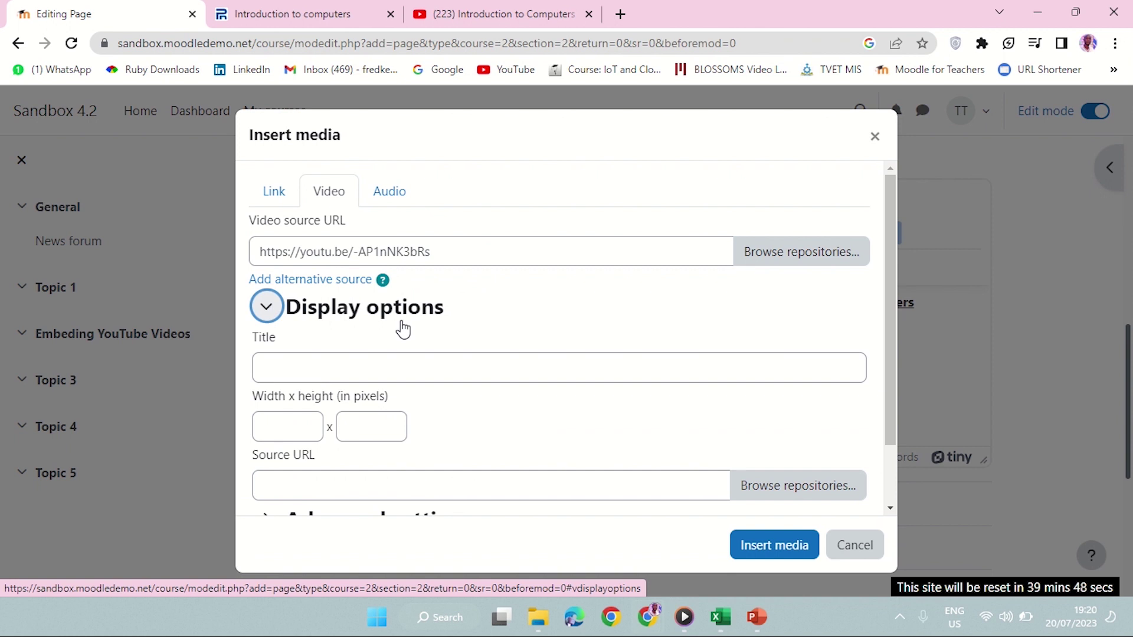
scroll(403, 329, "down", 1)
left_click(323, 291)
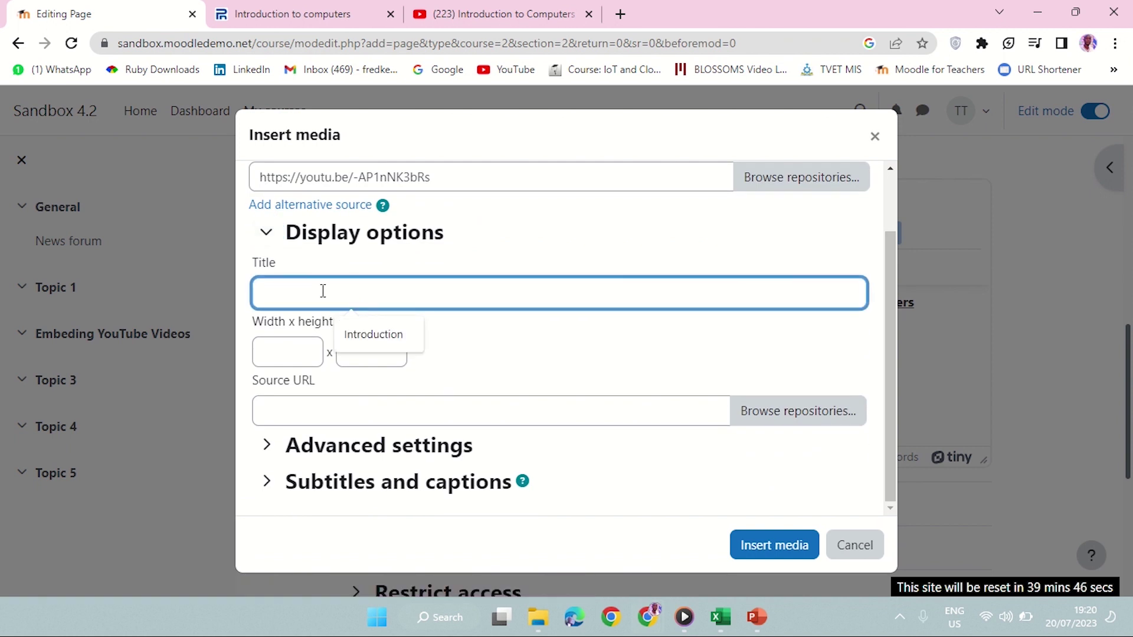
type("Introduction")
left_click(291, 345)
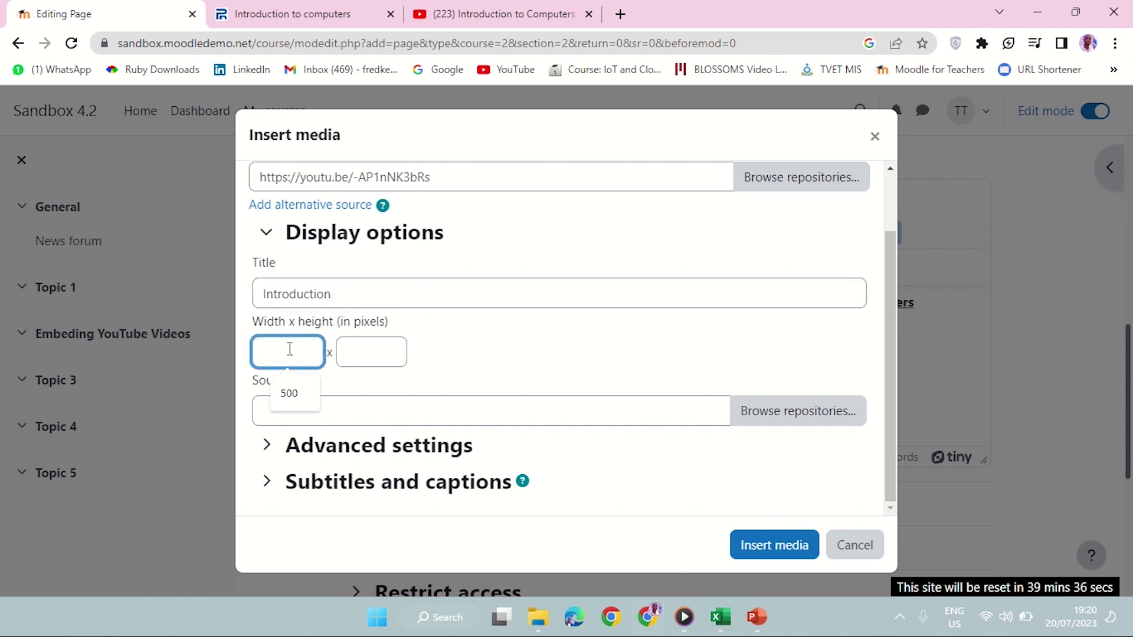
type("600")
left_click(352, 358)
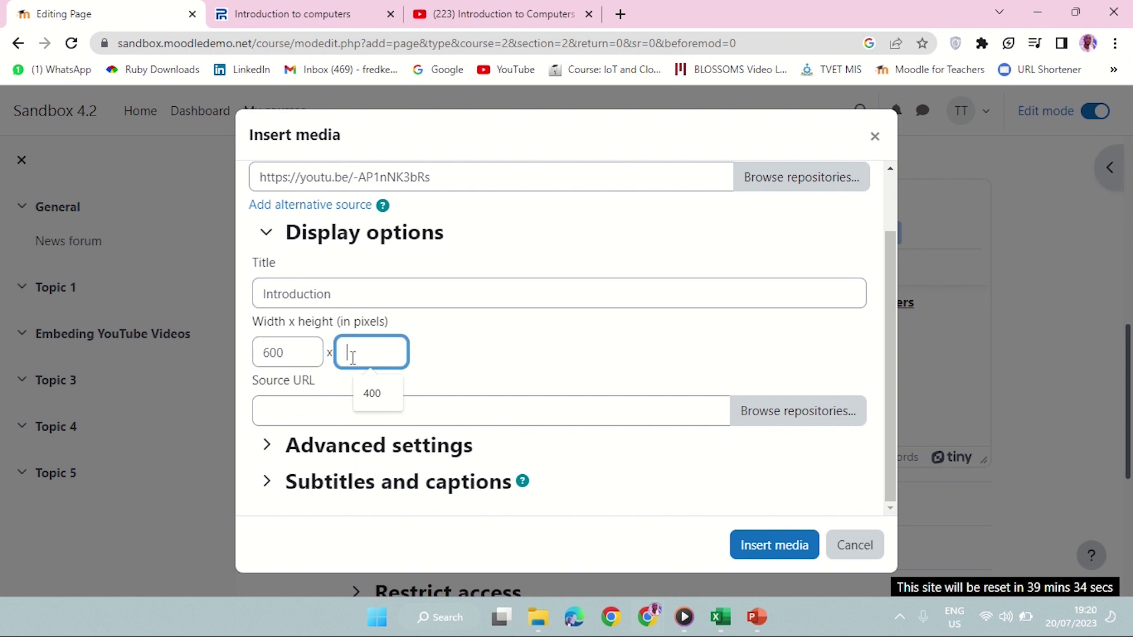
type("500")
left_click(406, 373)
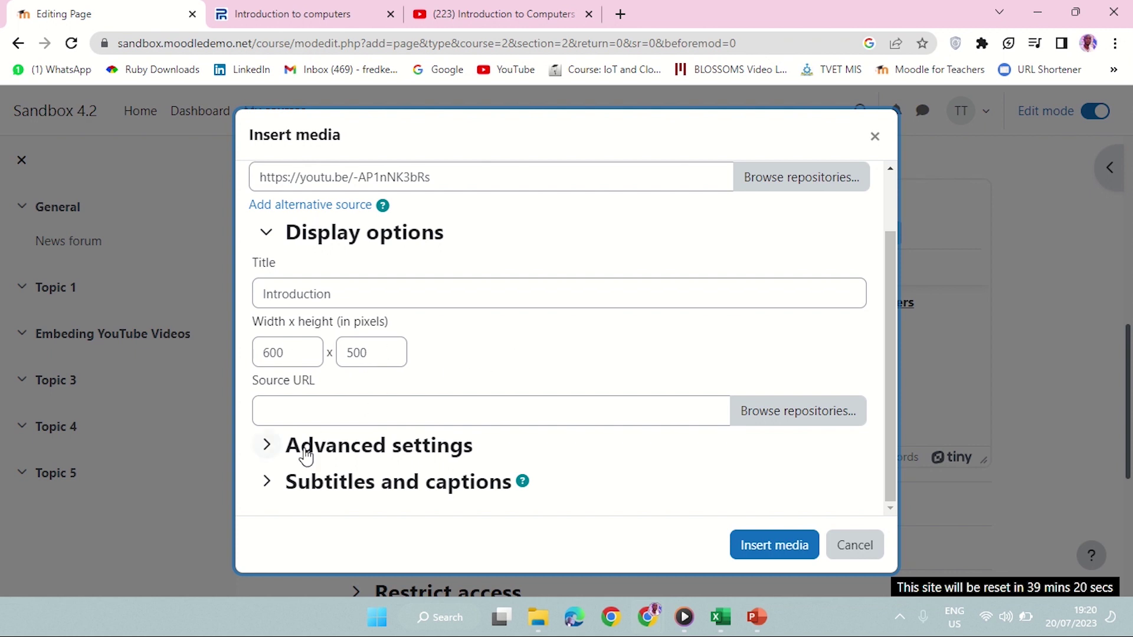
Insert the video, save the page, and return to the course with editing turned off
left_click(762, 552)
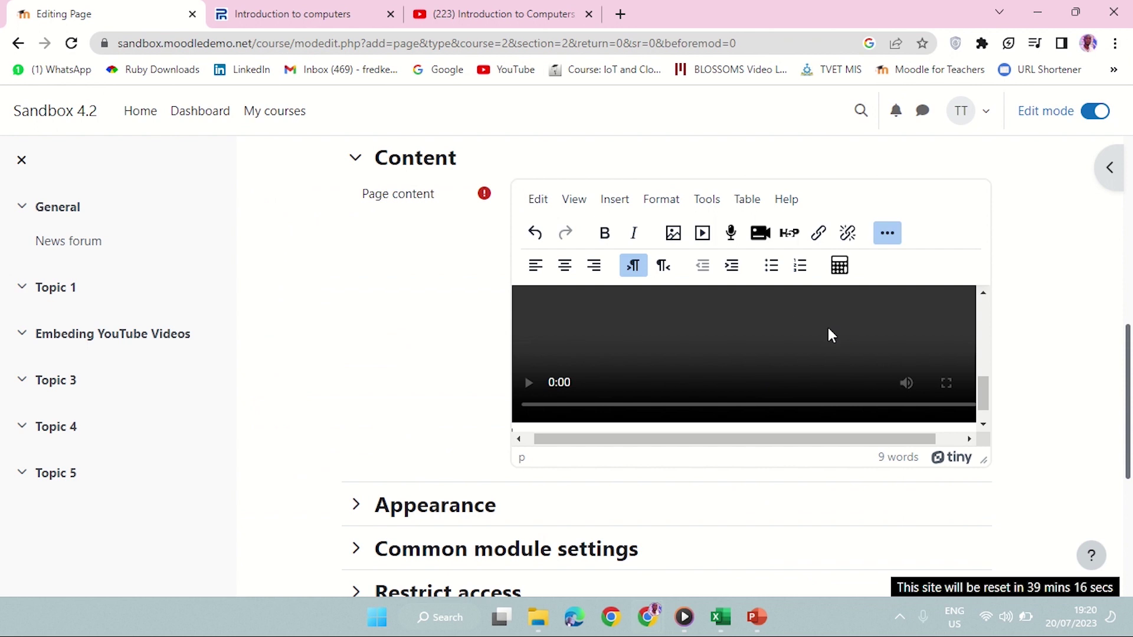
scroll(824, 331, "down", 3)
scroll(726, 347, "up", 3)
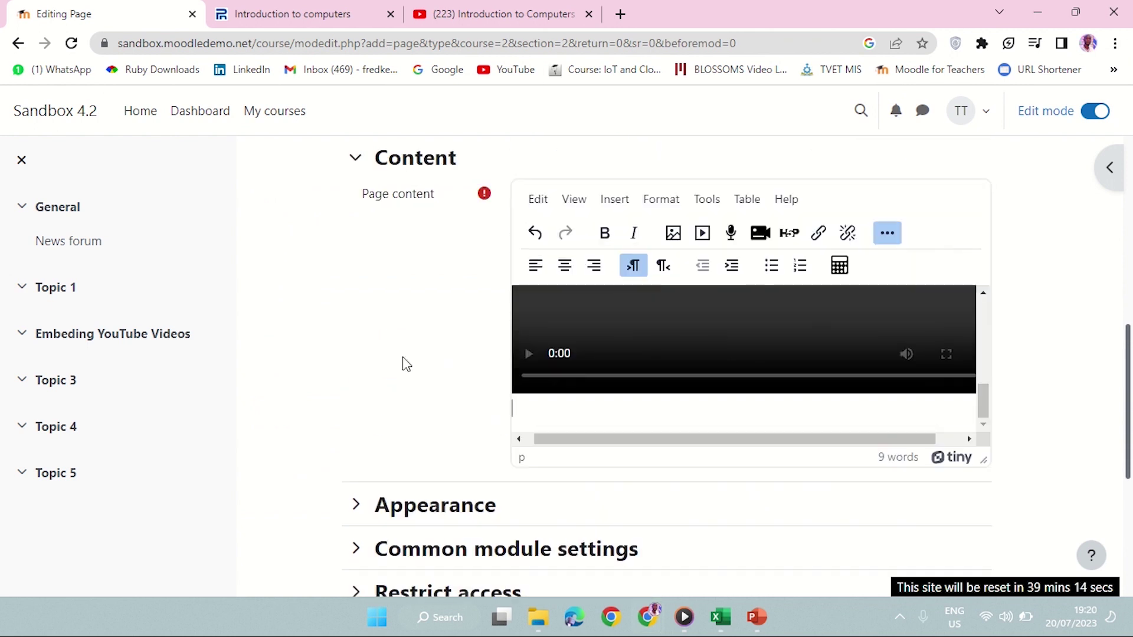
scroll(425, 366, "down", 5)
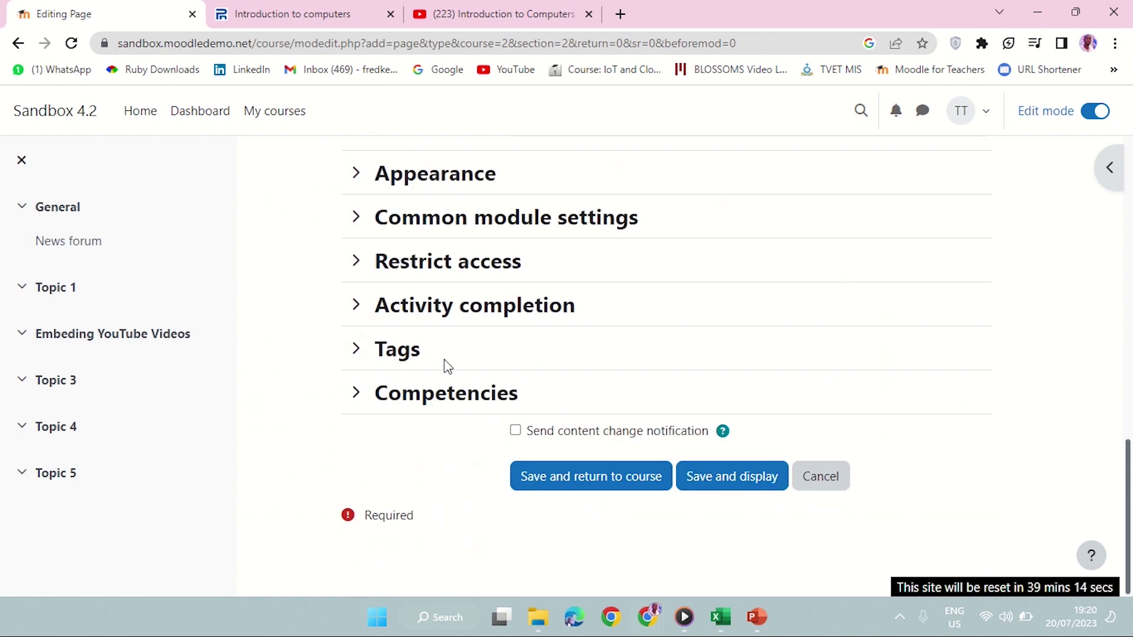
left_click(588, 481)
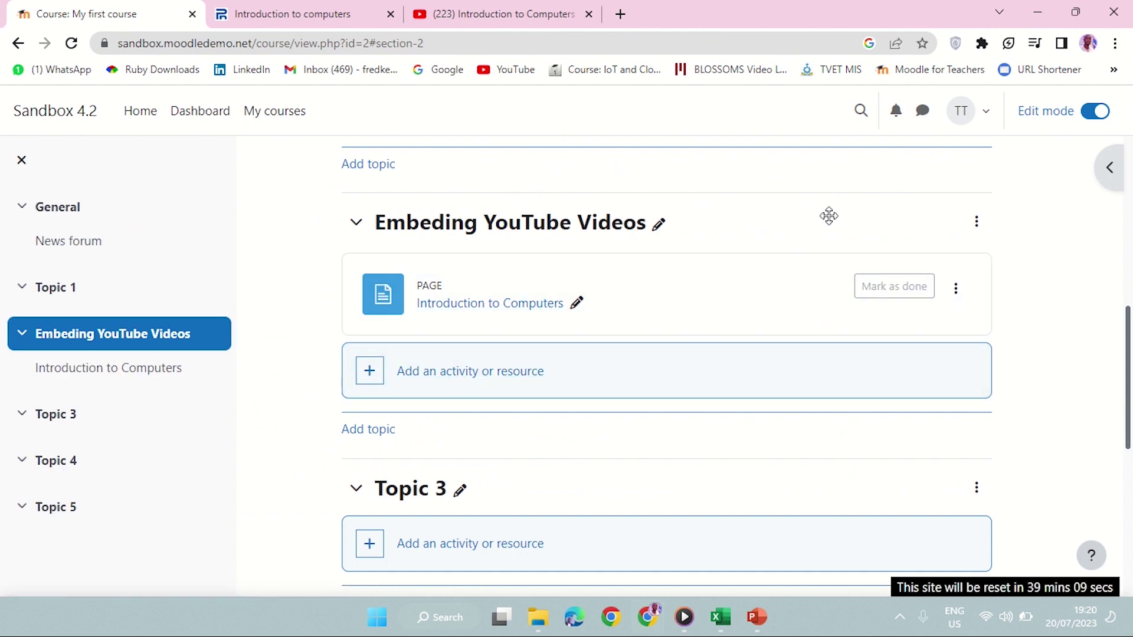
left_click(1092, 111)
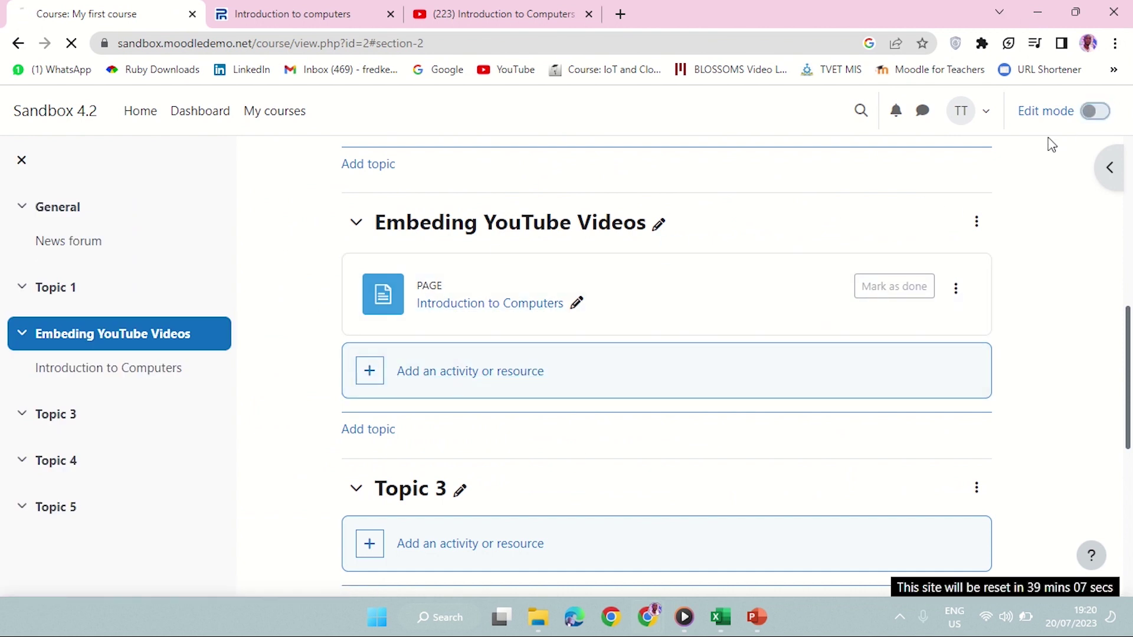
scroll(490, 266, "down", 5)
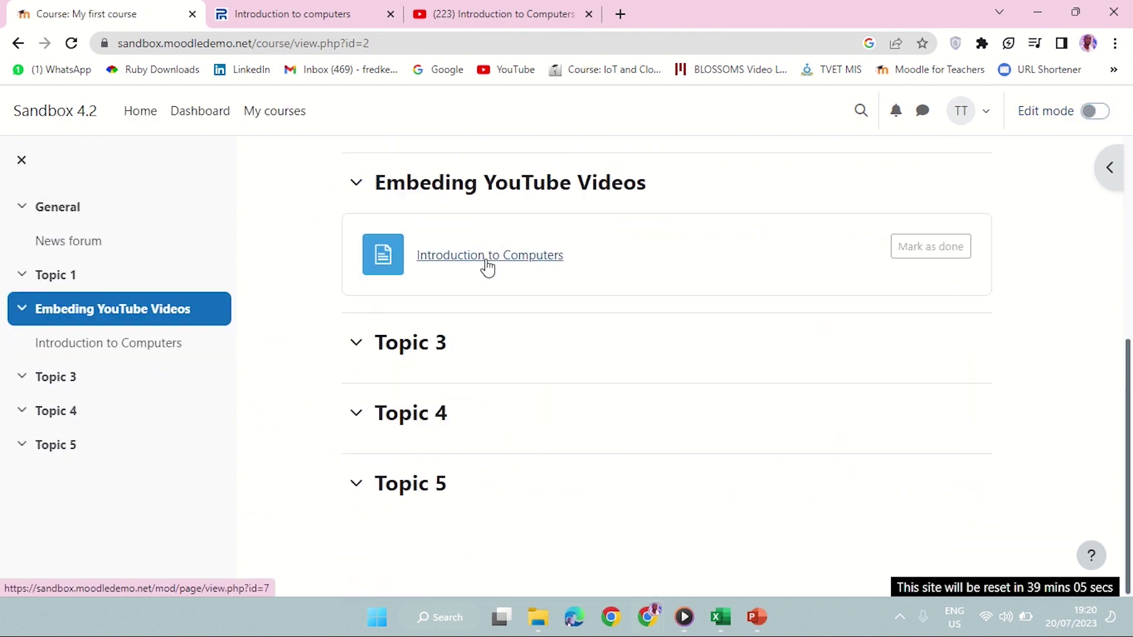
left_click(473, 256)
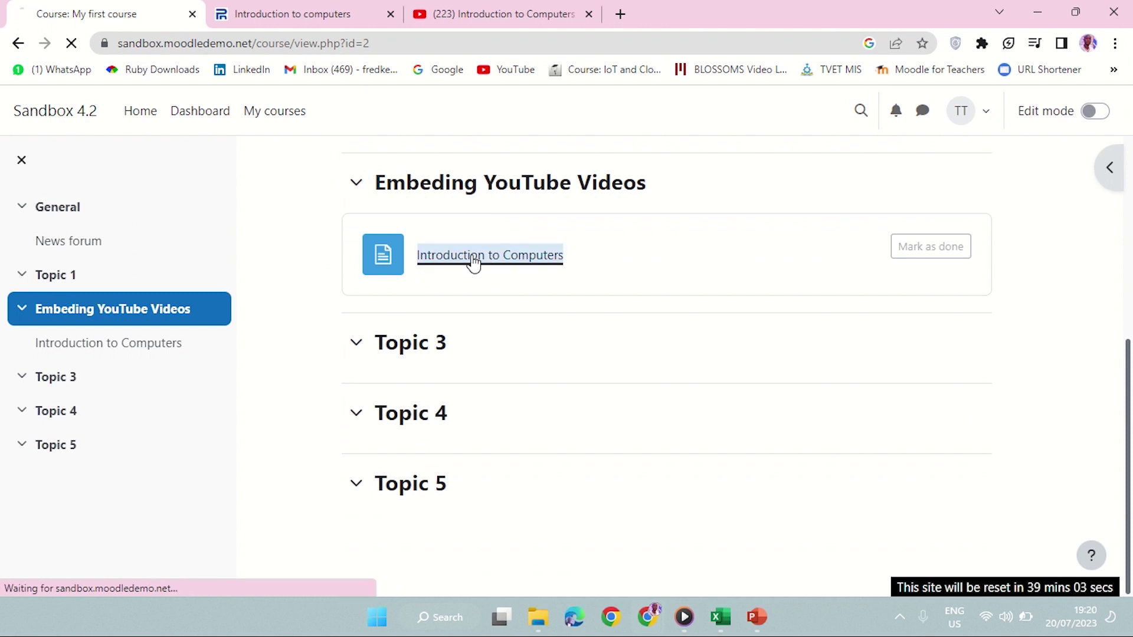
scroll(601, 271, "down", 3)
scroll(601, 271, "down", 1)
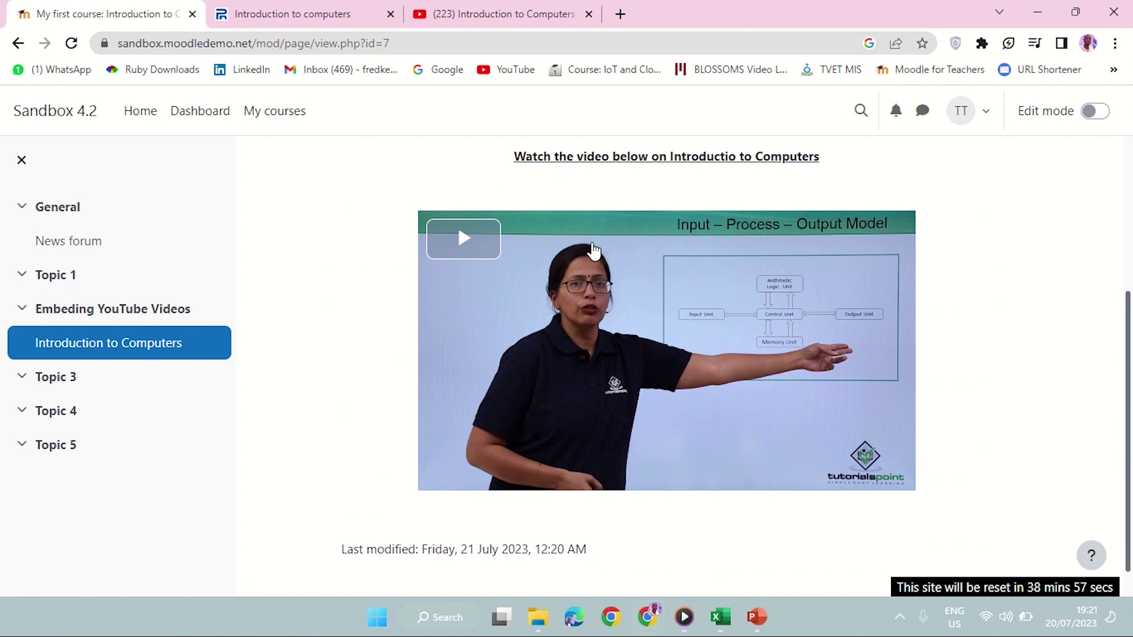
left_click(460, 241)
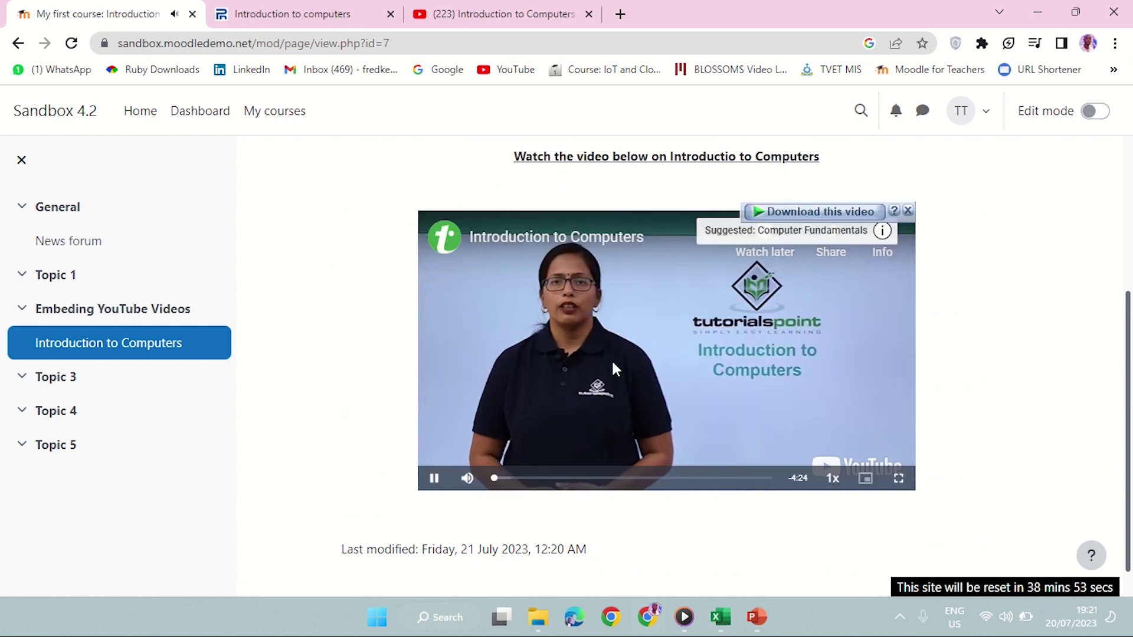
left_click(434, 477)
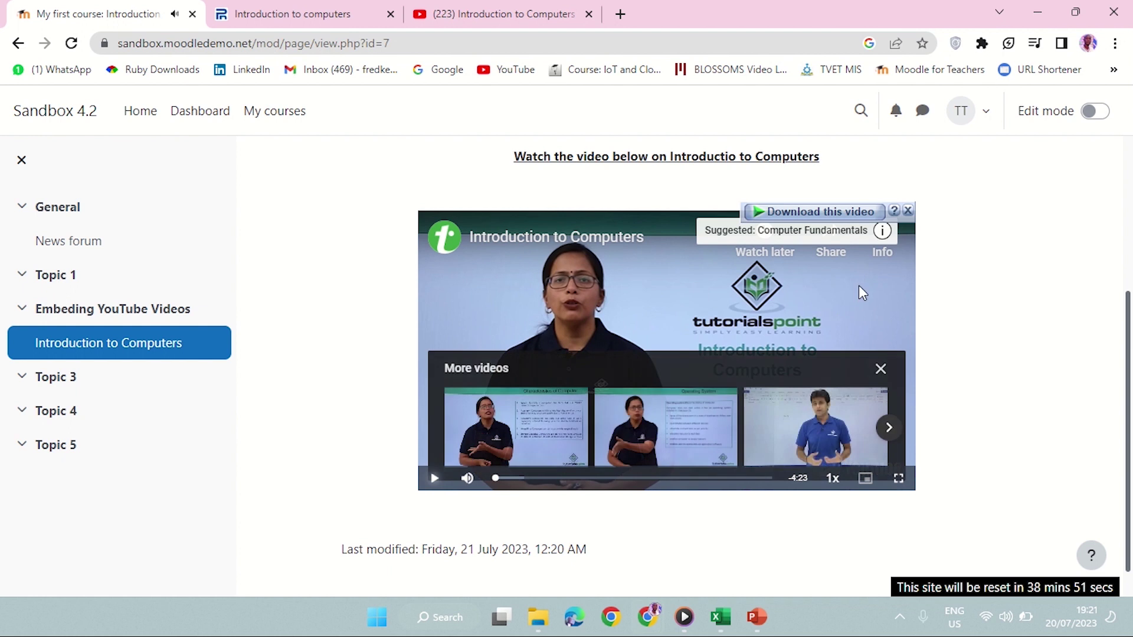
scroll(738, 289, "up", 4)
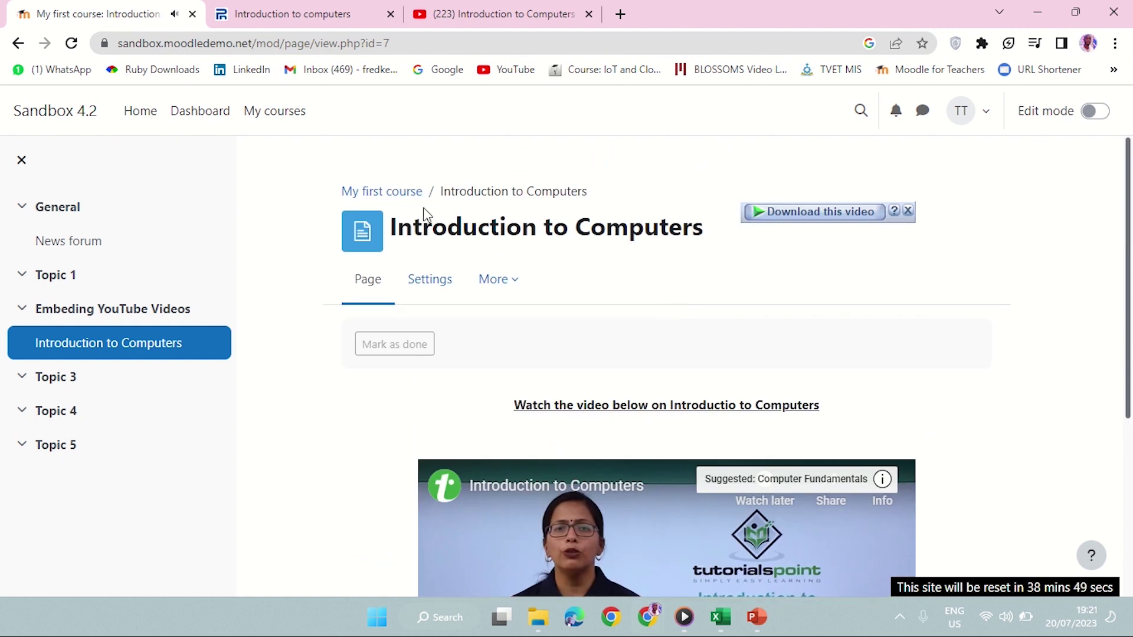
left_click(399, 193)
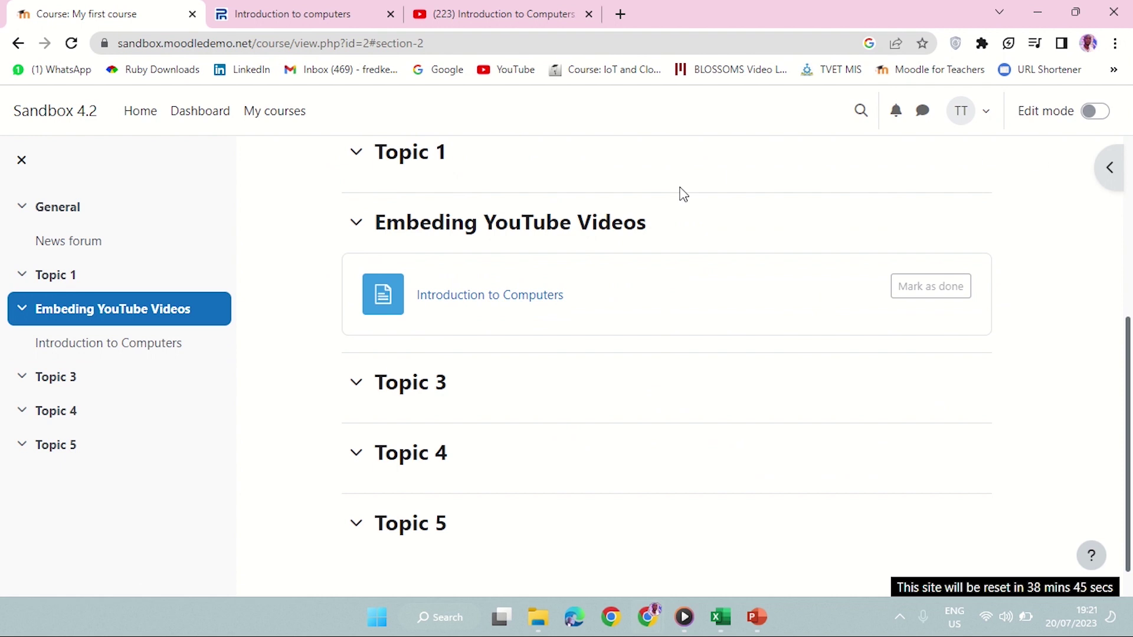
Turn editing on and start a new Text and media area in Embeding YouTube Videos
left_click(1103, 109)
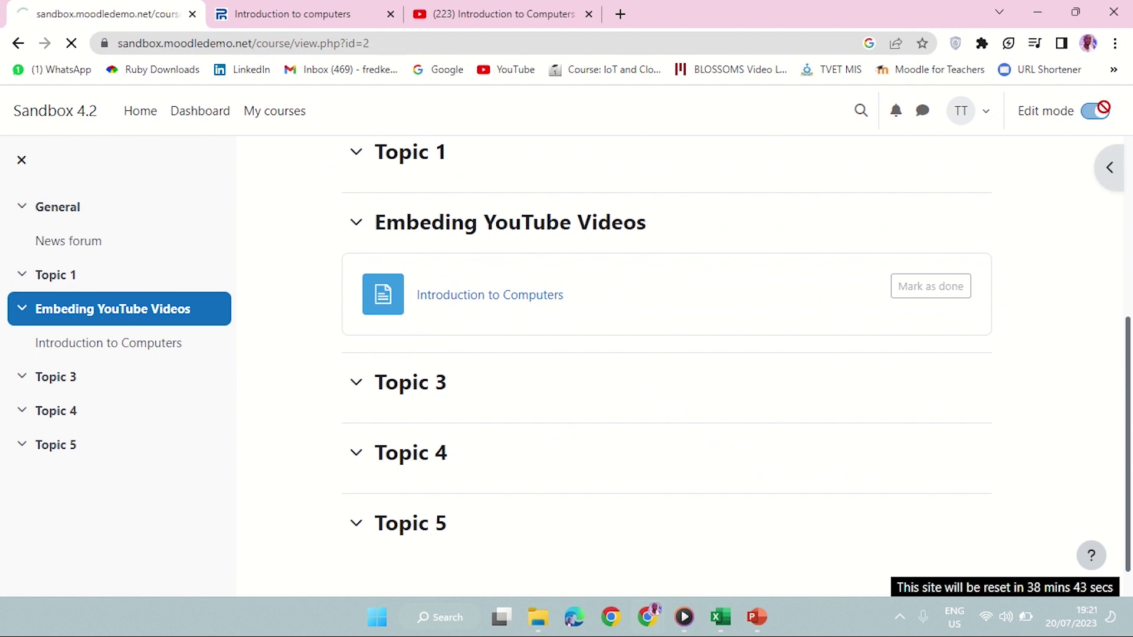
scroll(476, 328, "down", 4)
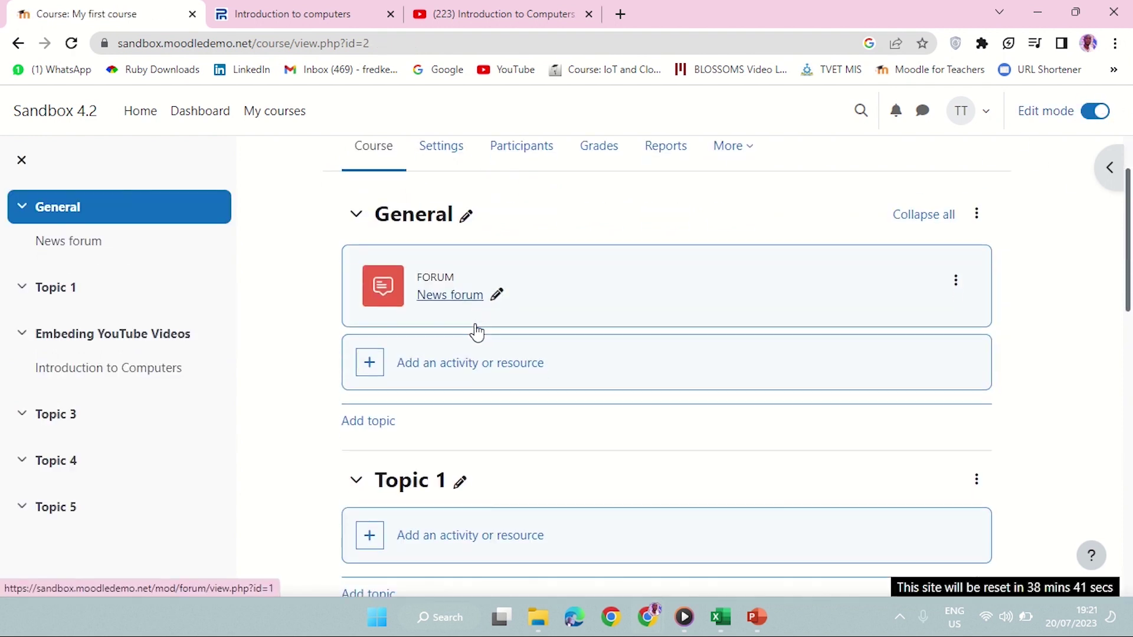
scroll(465, 291, "down", 5)
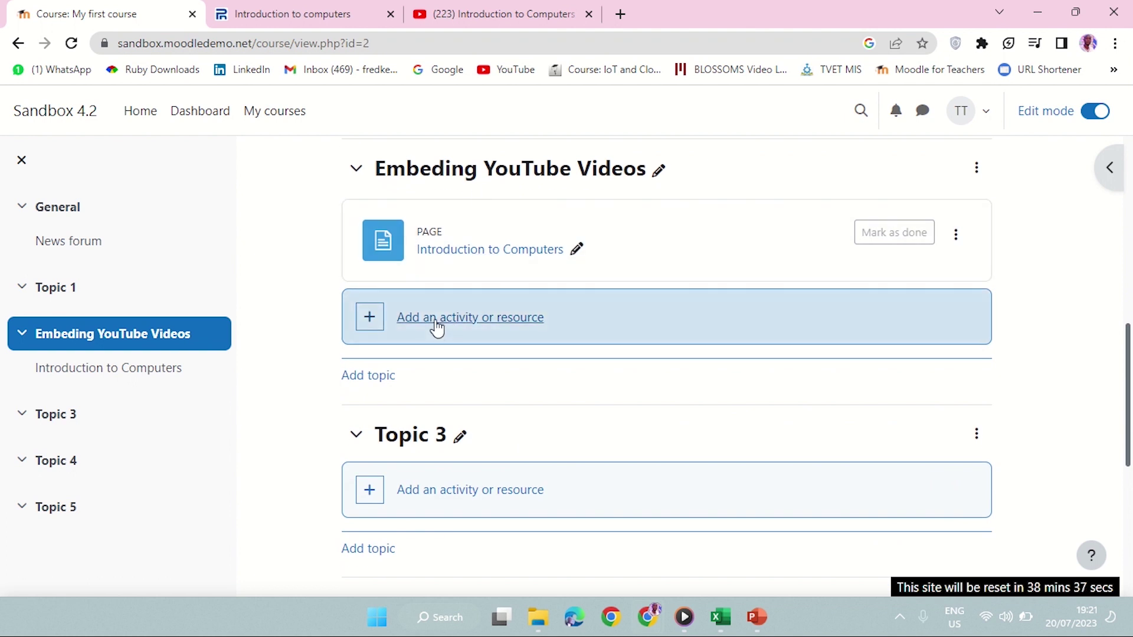
left_click(437, 327)
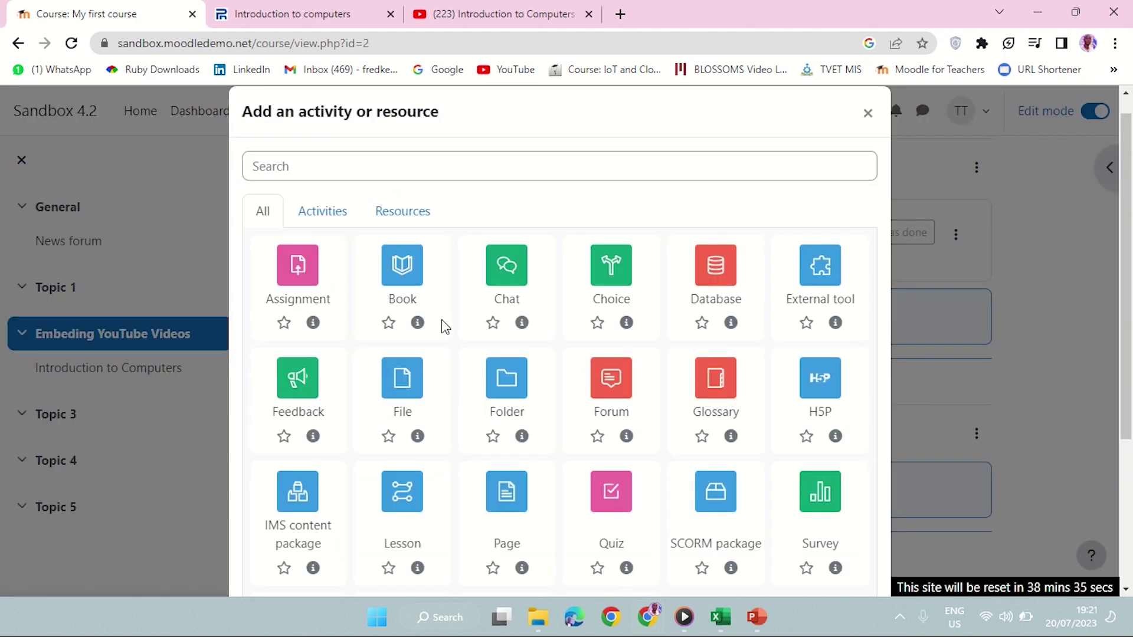
left_click(403, 214)
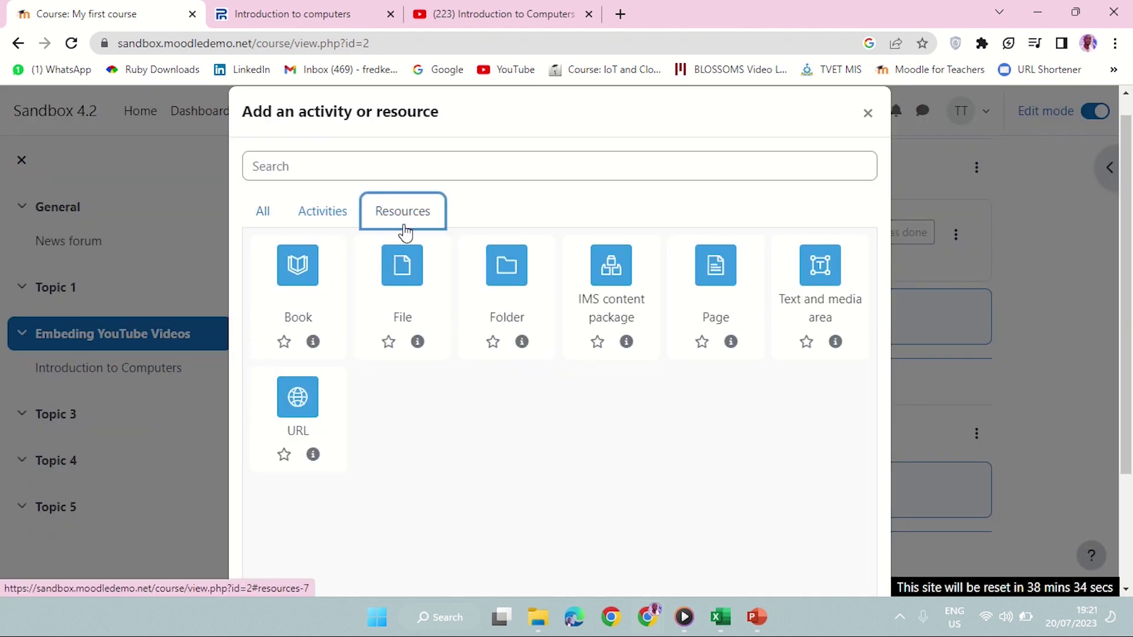
left_click(820, 272)
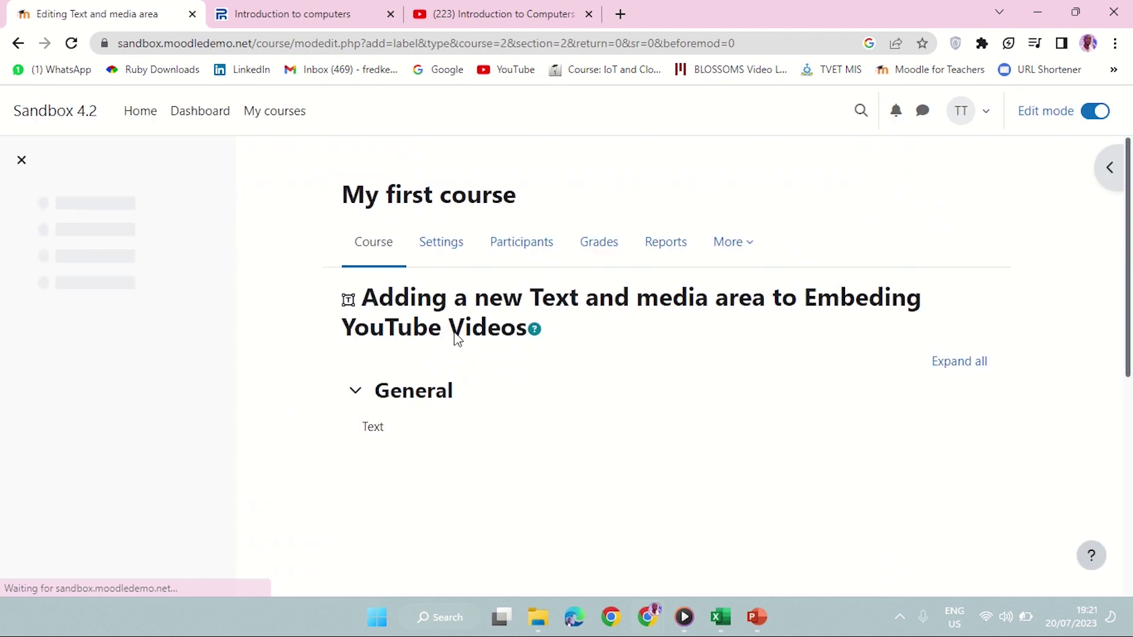
Change the heading text to 'WELLCOME MESSAGE' and select the whole line
scroll(449, 339, "down", 4)
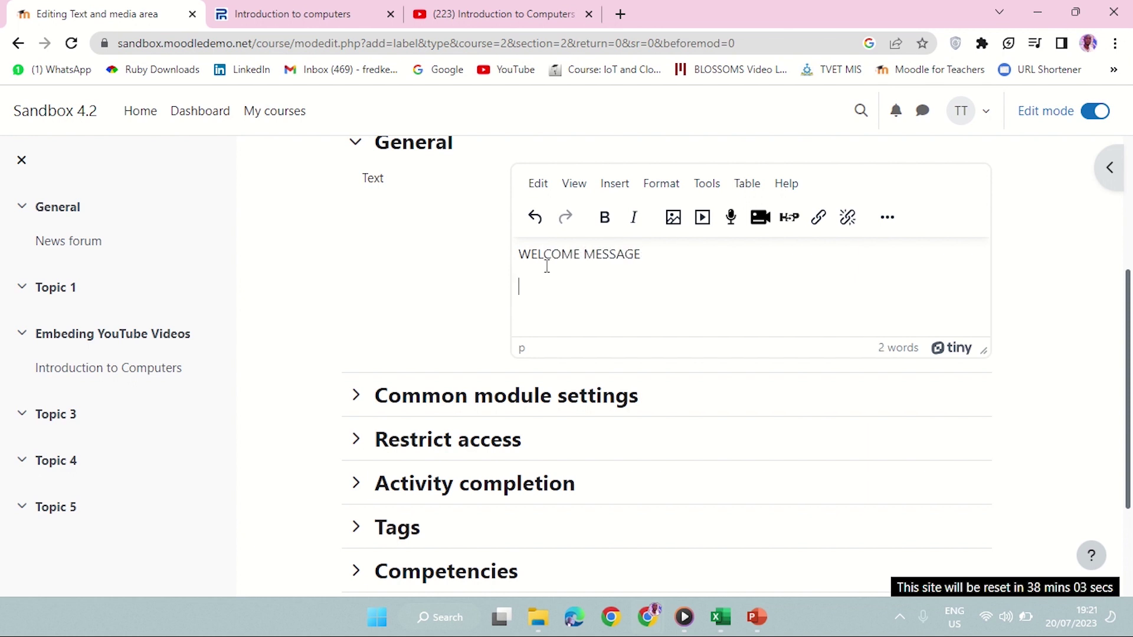
left_click_drag(642, 253, 538, 252)
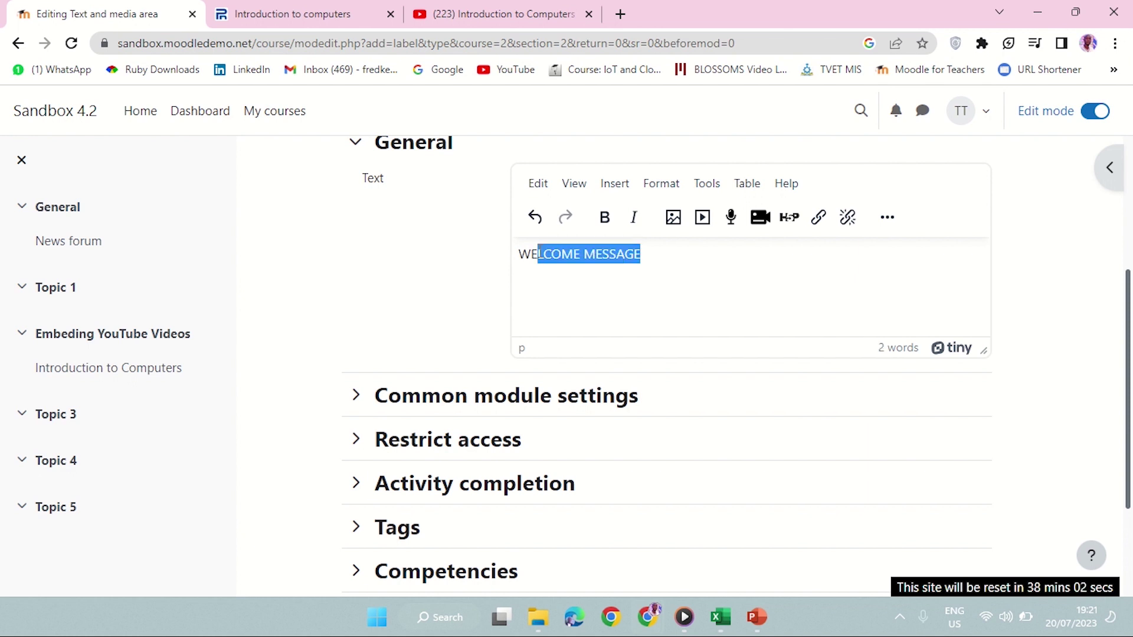
left_click(544, 253)
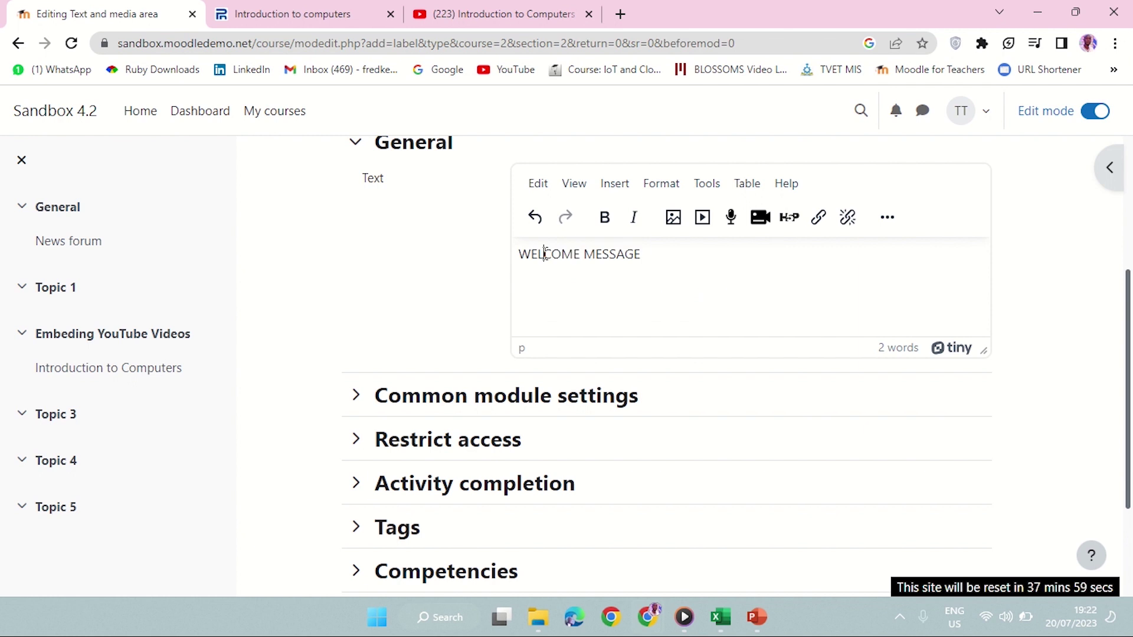
type("L")
left_click_drag(676, 252, 507, 258)
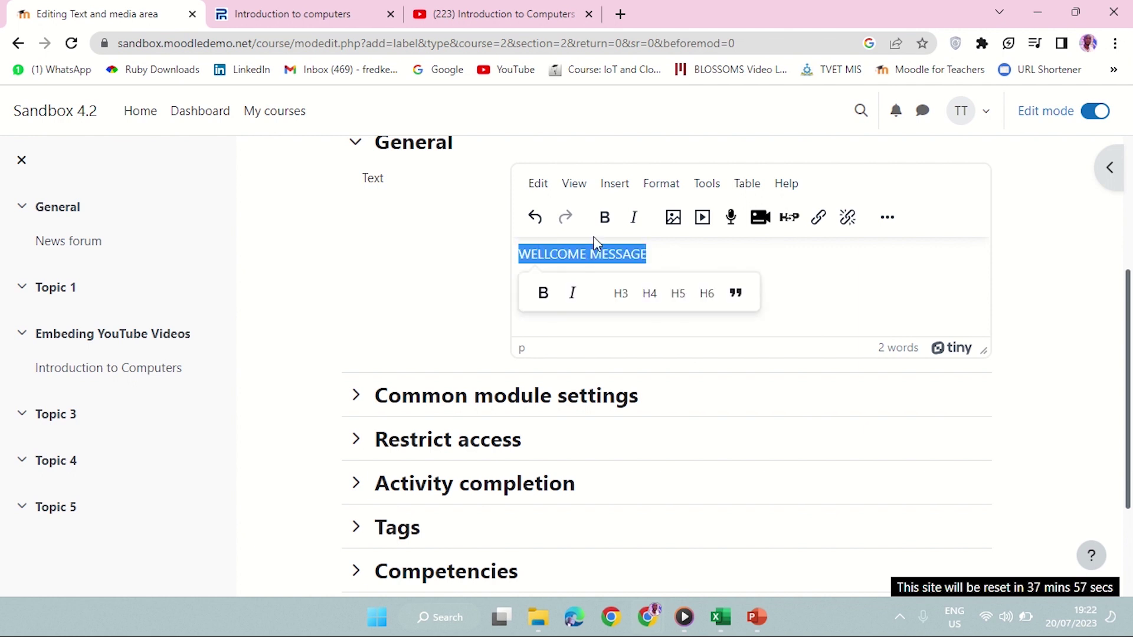
Make the heading bold, underlined and centred, then bring the YouTube video back up
left_click(606, 218)
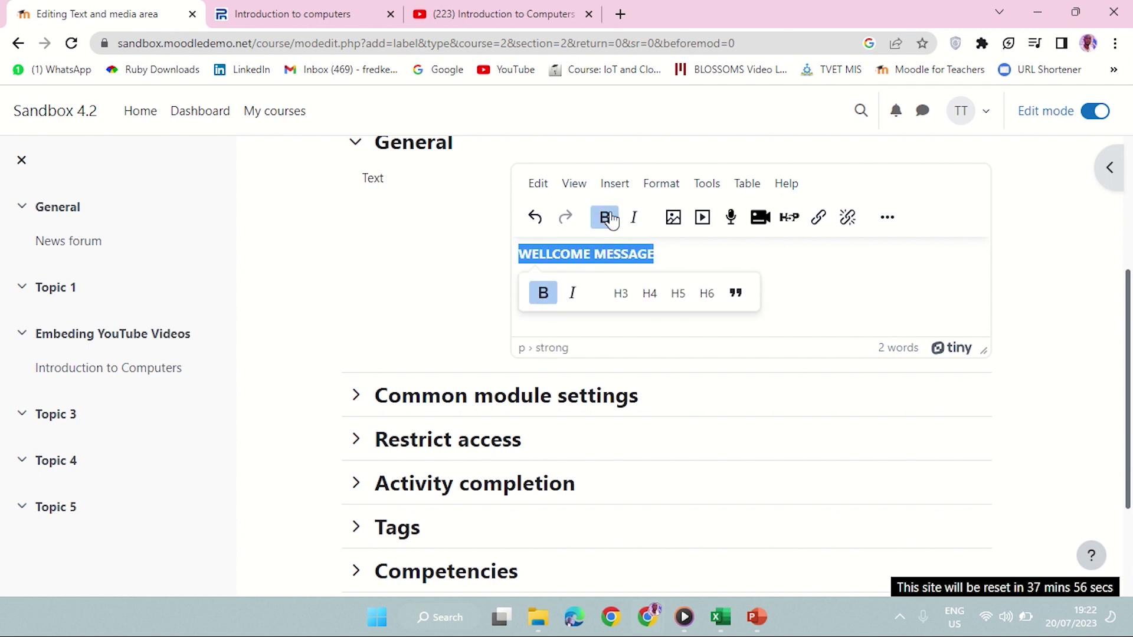
left_click(660, 184)
left_click(688, 267)
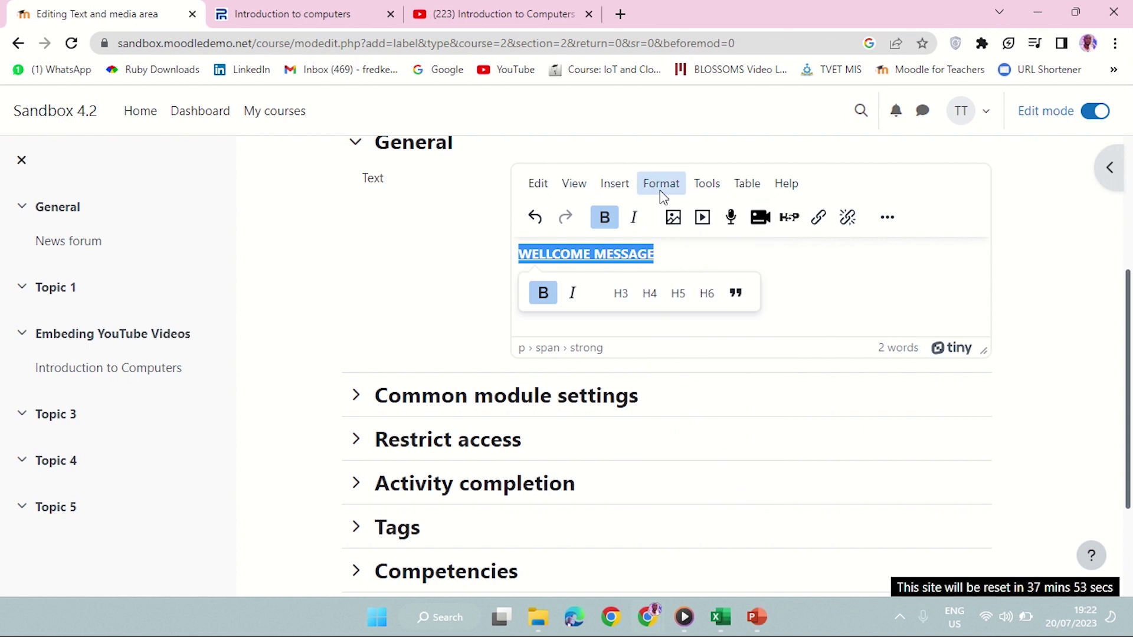
left_click(885, 219)
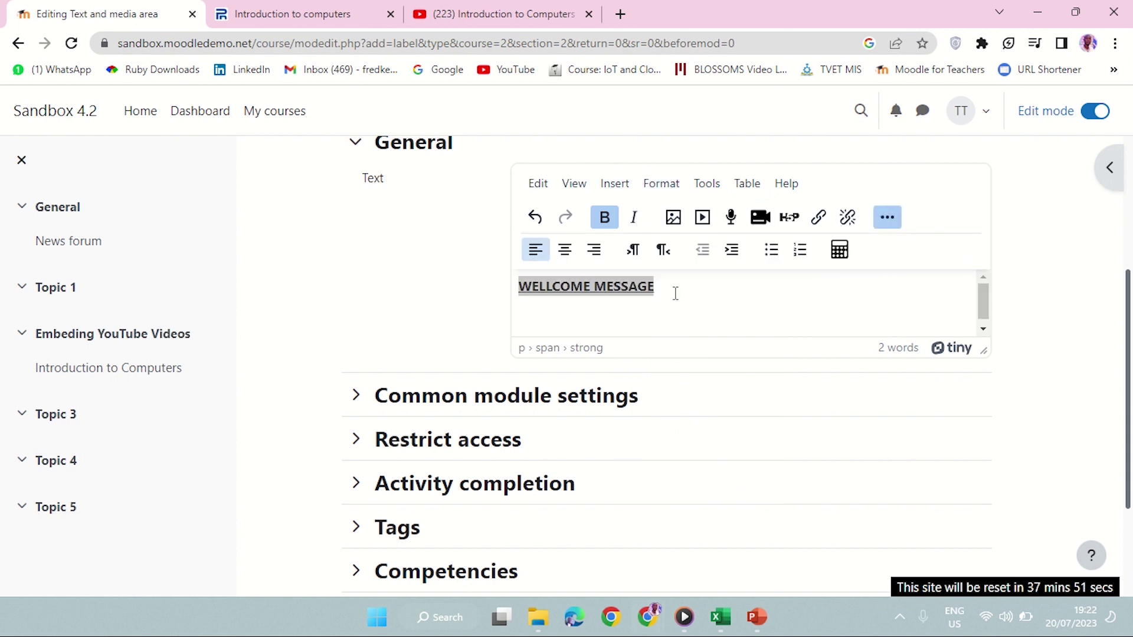
left_click(572, 253)
left_click(593, 298)
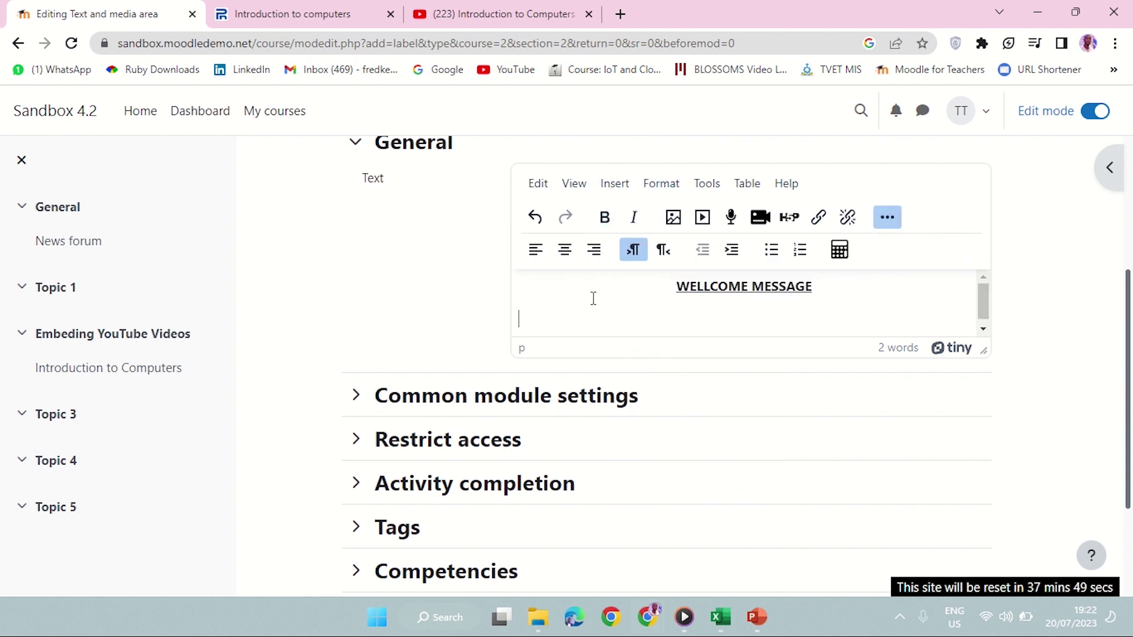
scroll(618, 291, "down", 1)
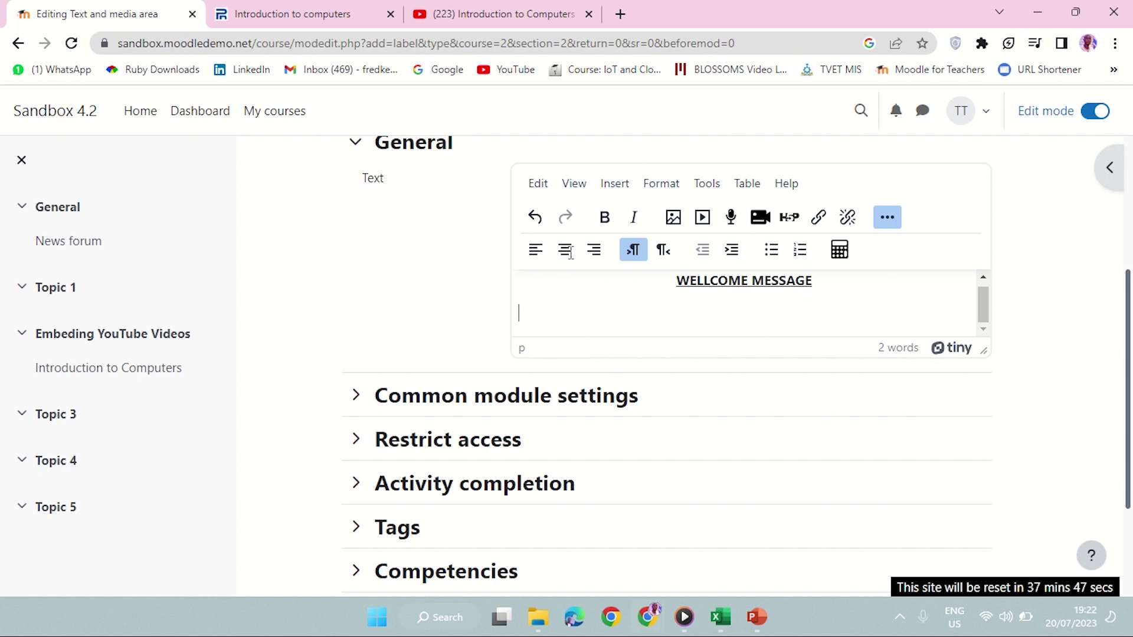
left_click(503, 14)
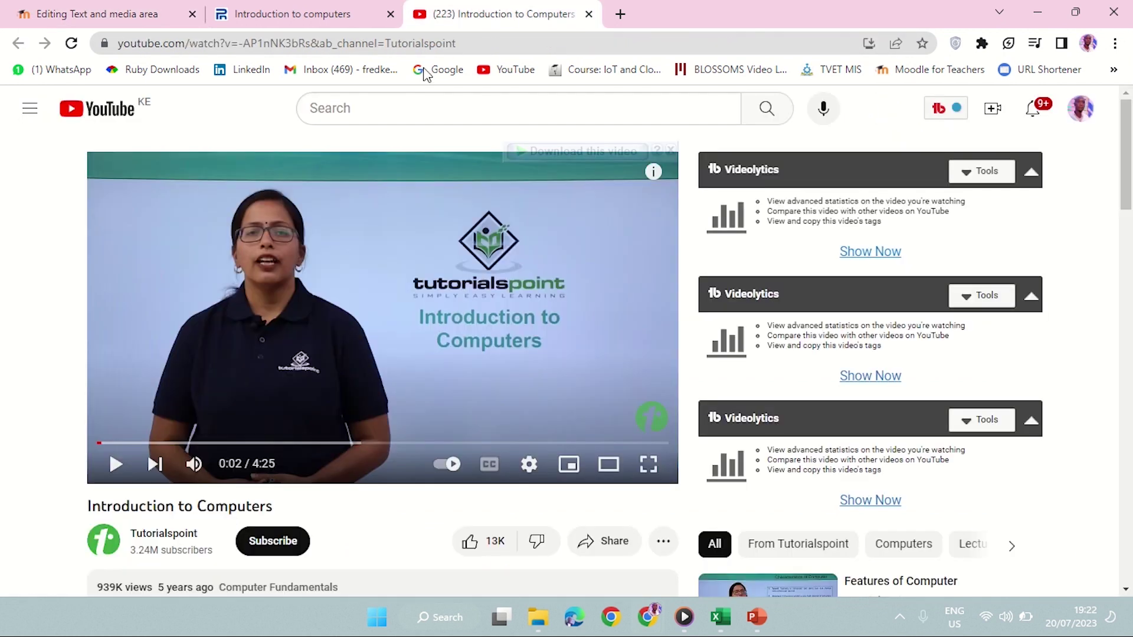
Search YouTube for 'WELCOME MESSAGE' and look over the results
left_click(394, 100)
type("WELC")
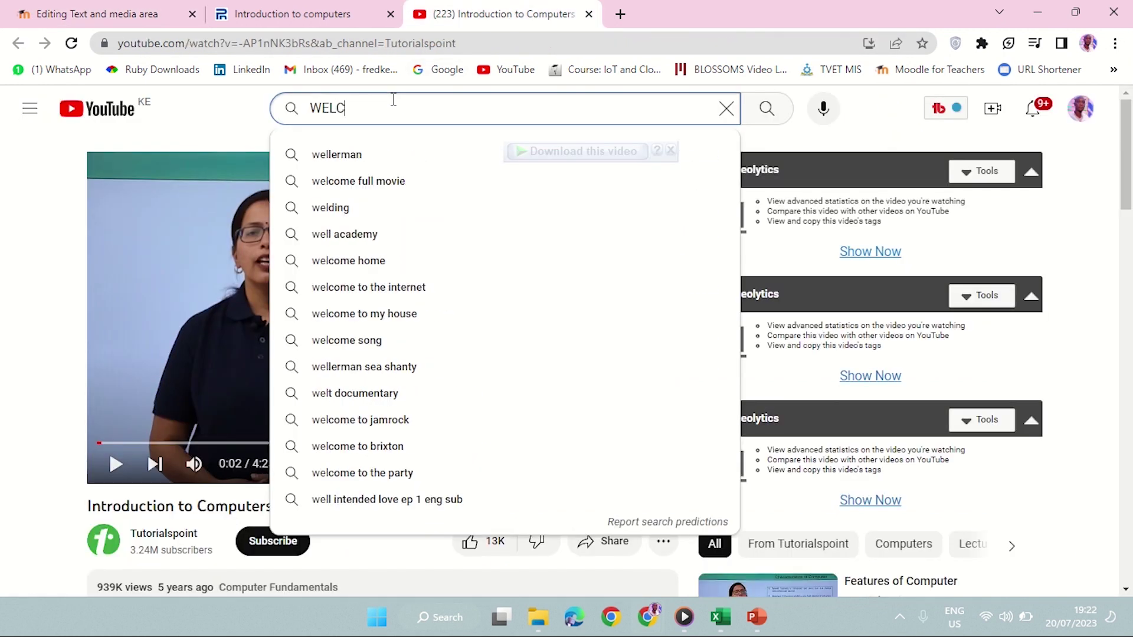
type("OME MESSAGE")
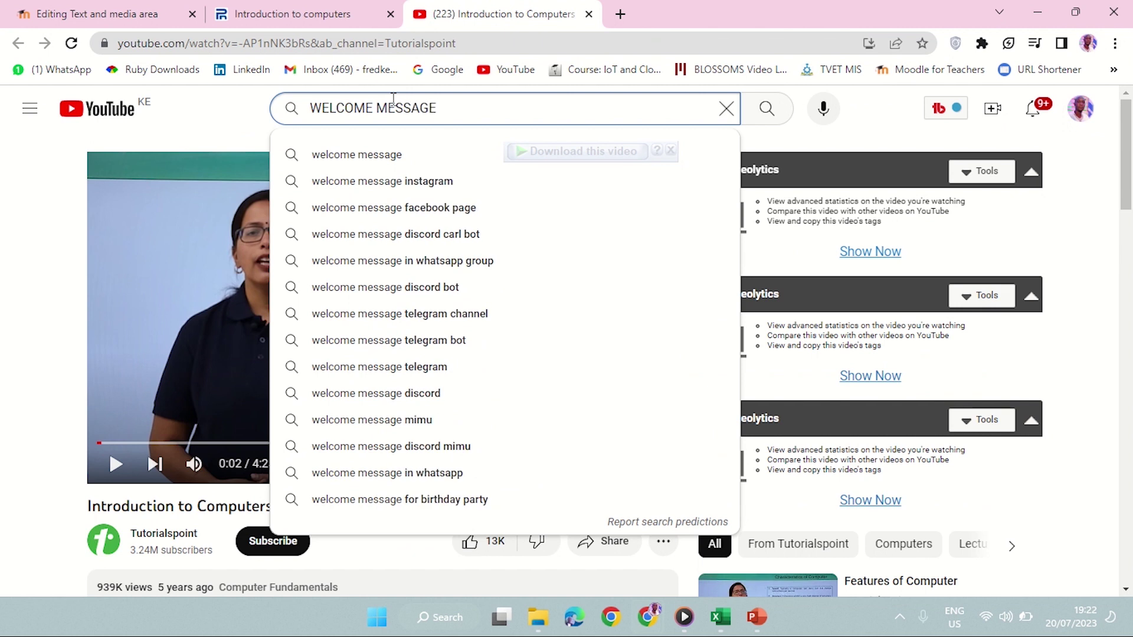
key("Return")
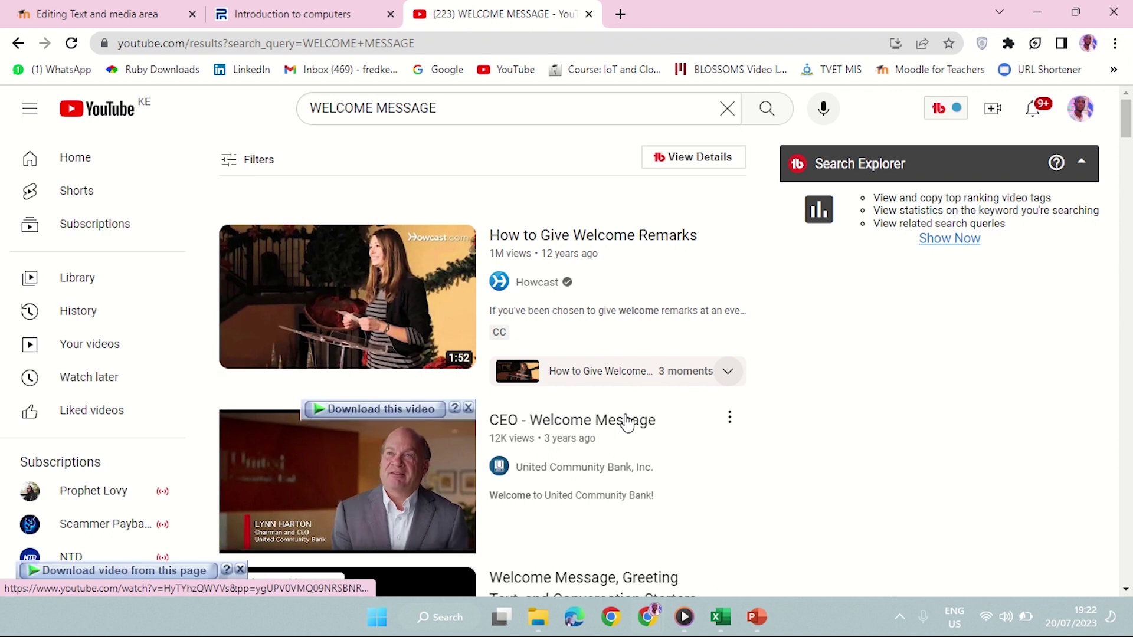
scroll(384, 458, "down", 3)
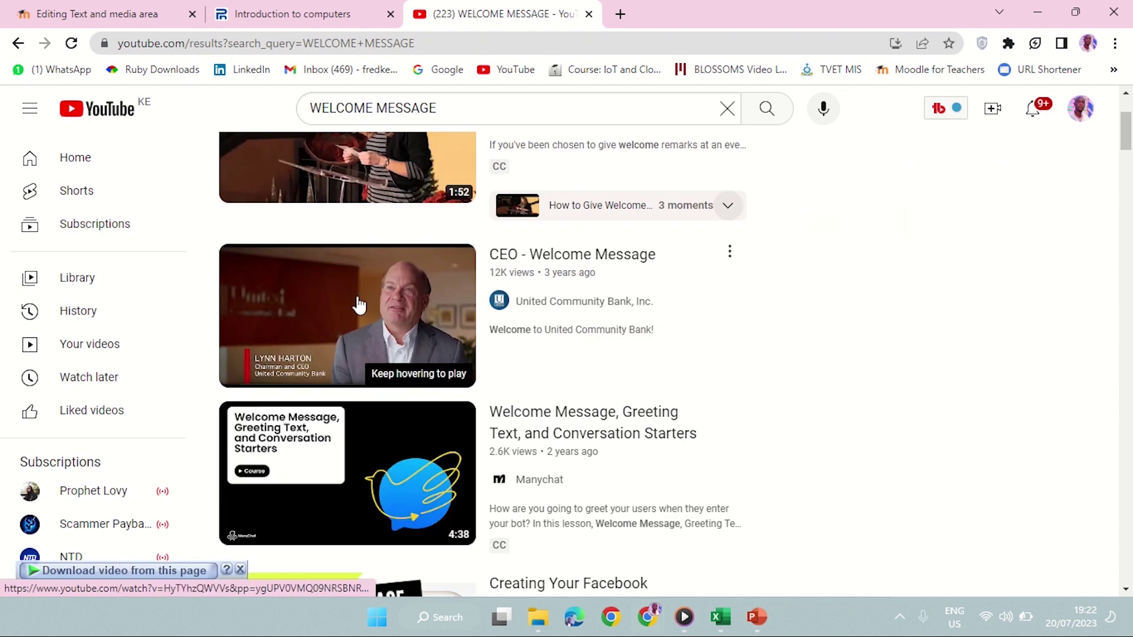
scroll(685, 274, "up", 3)
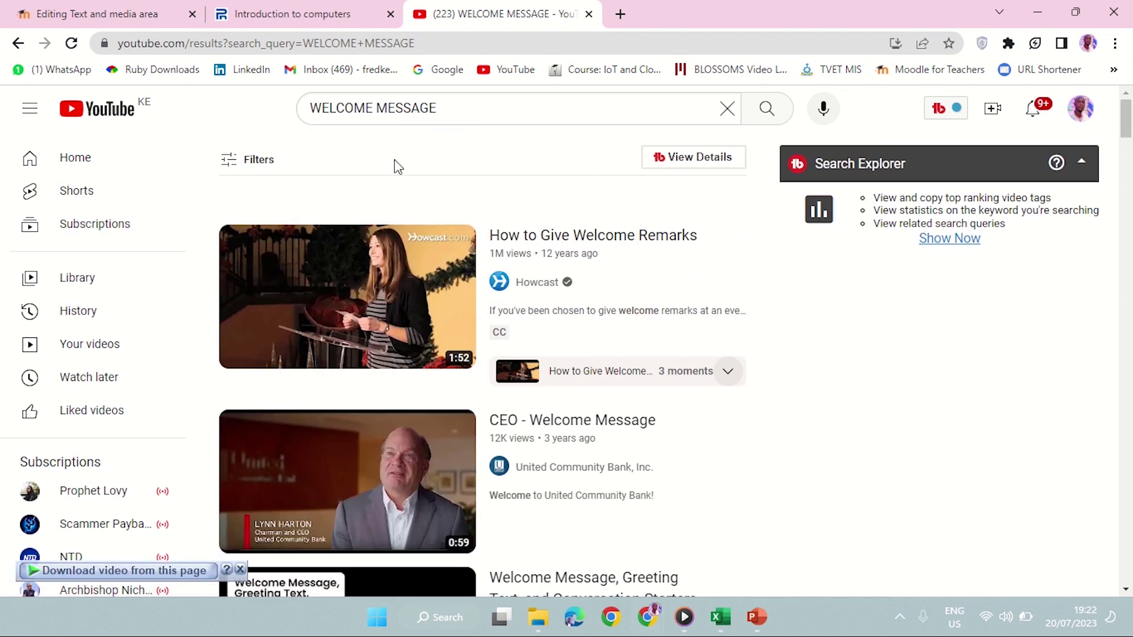
Filter the search results to Creative Commons videos
left_click(227, 159)
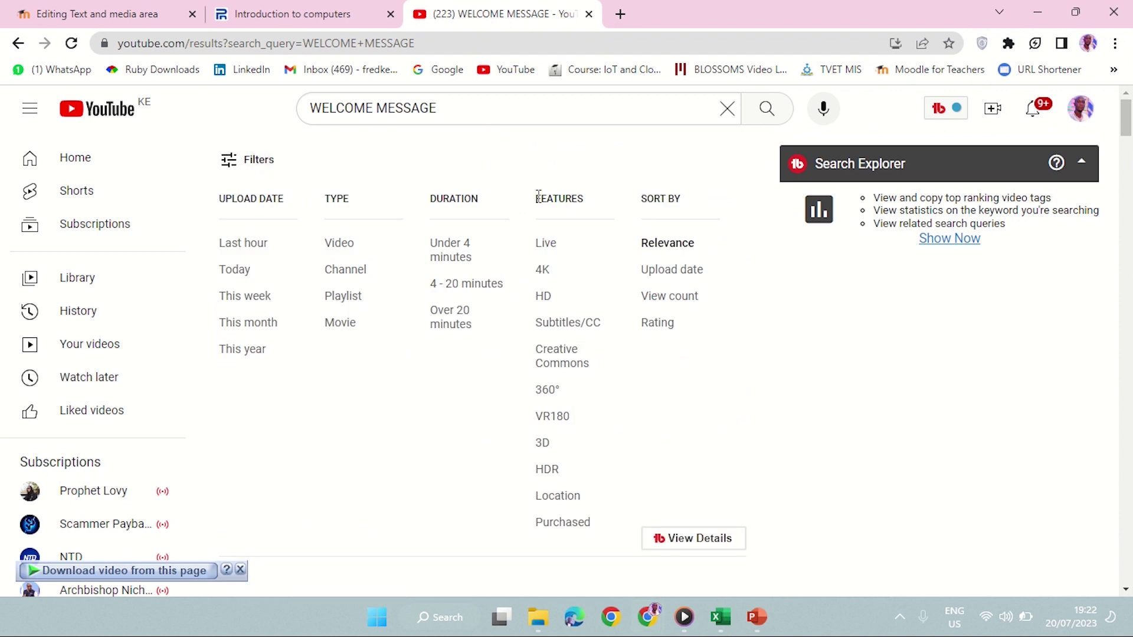
left_click(558, 359)
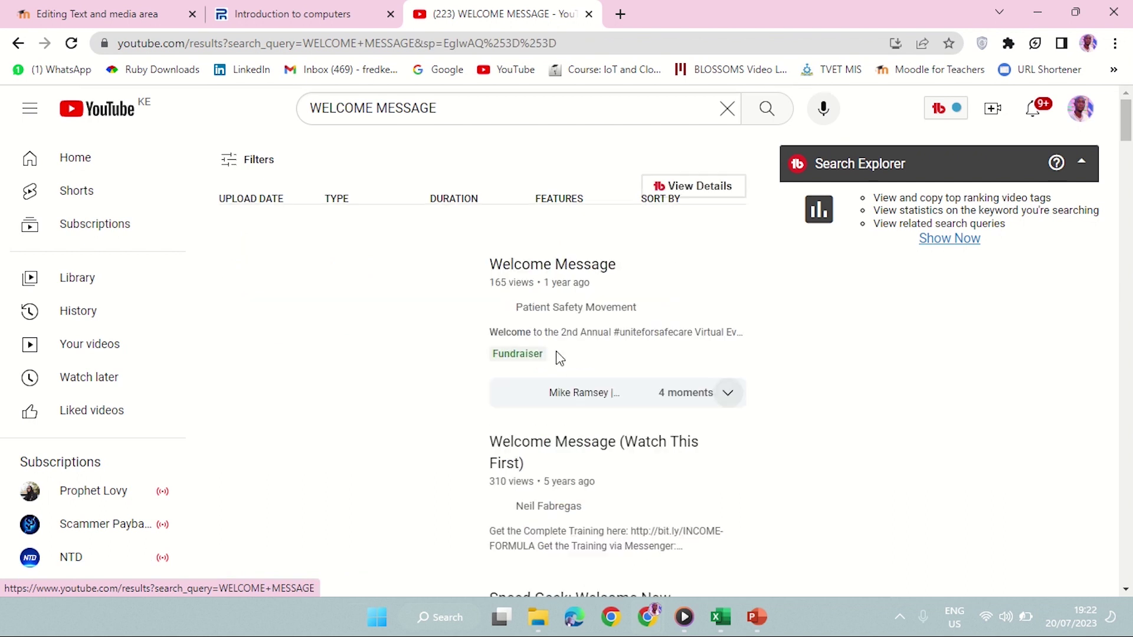
scroll(501, 374, "down", 5)
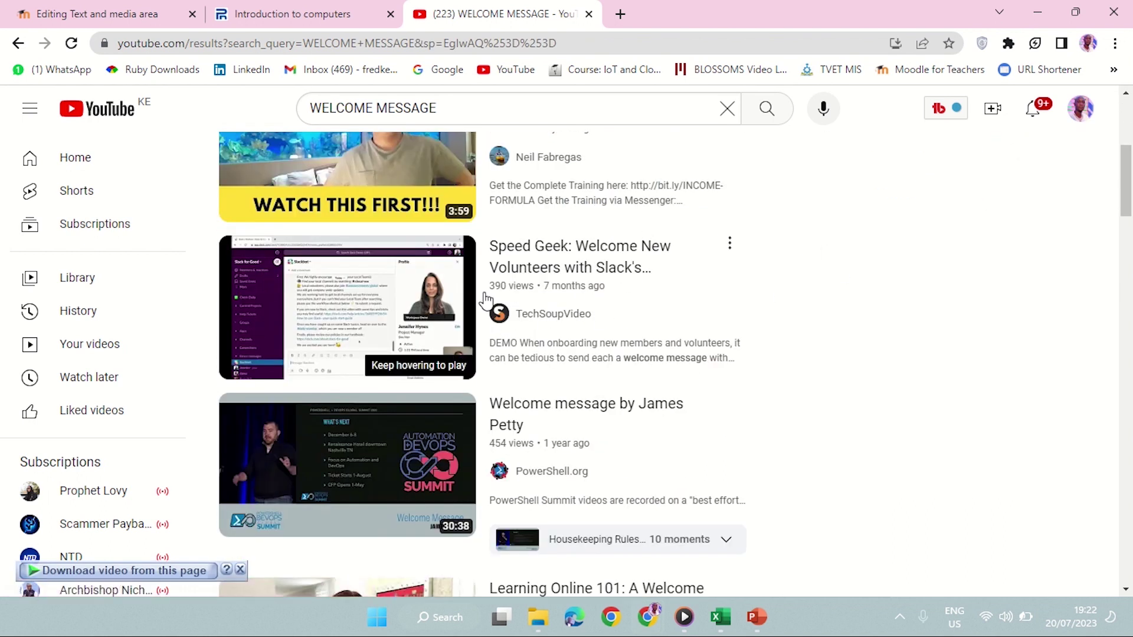
scroll(382, 272, "down", 4)
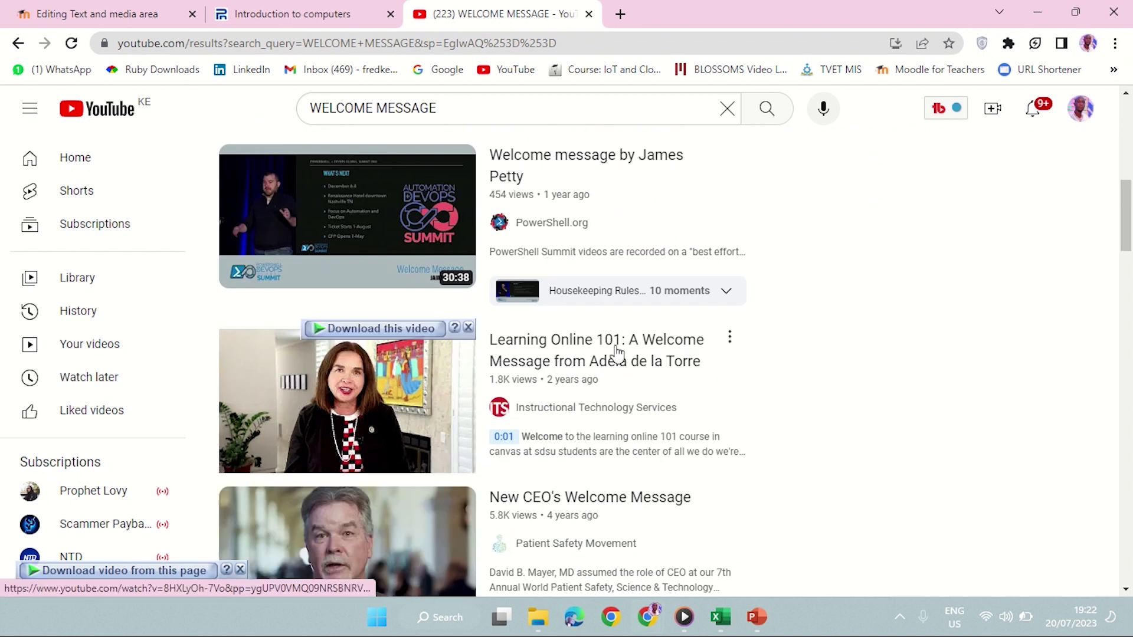
Open the Learning Online 101 welcome video, pause it, and copy its video URL
left_click(336, 385)
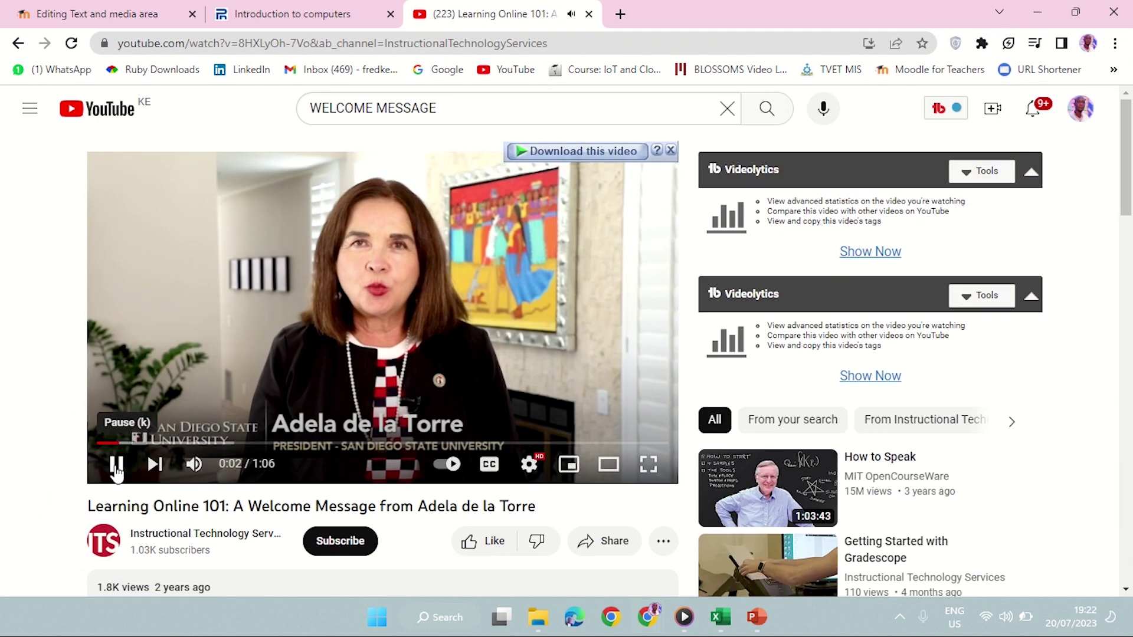
left_click(116, 464)
right_click(377, 228)
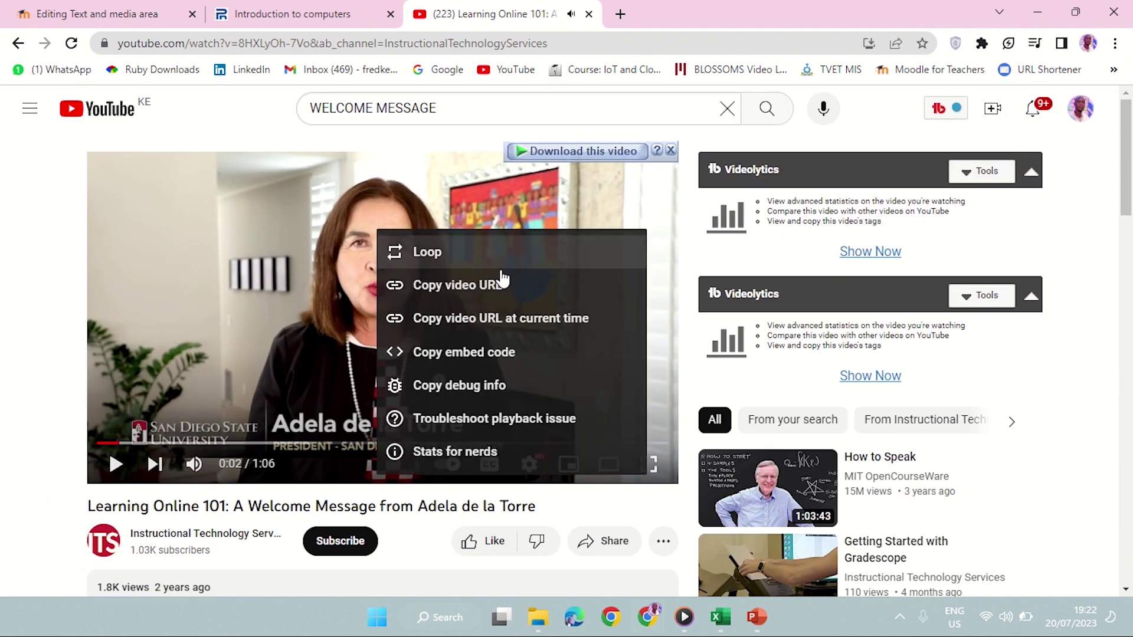
left_click(460, 284)
Back in Moodle, insert a media Video and paste the copied YouTube URL
left_click(145, 11)
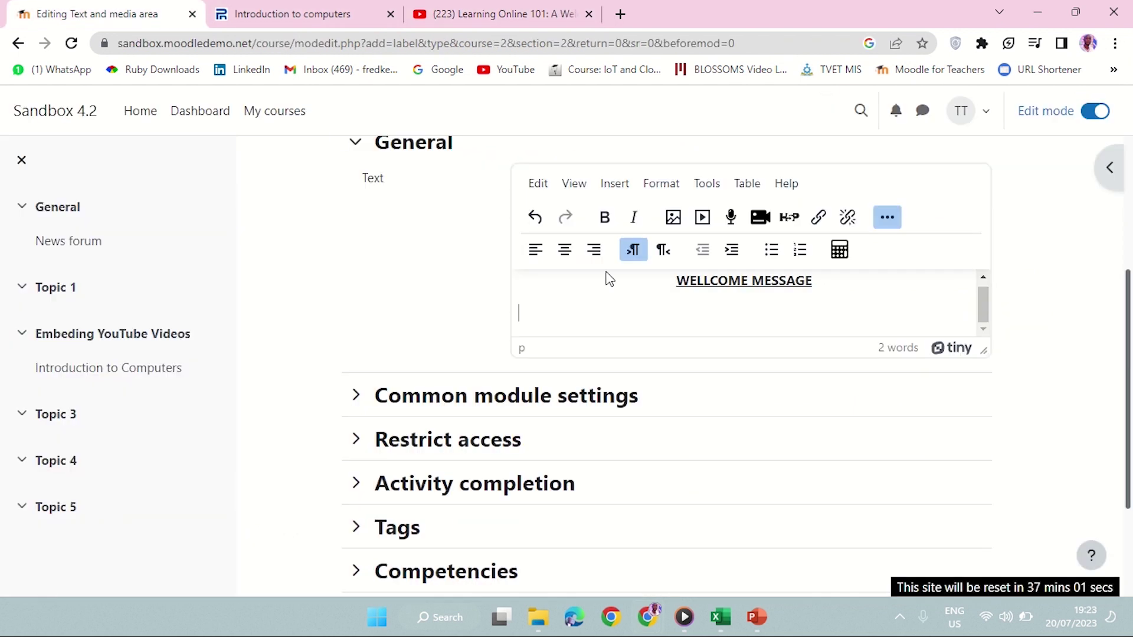
left_click(621, 187)
left_click(640, 263)
left_click(339, 189)
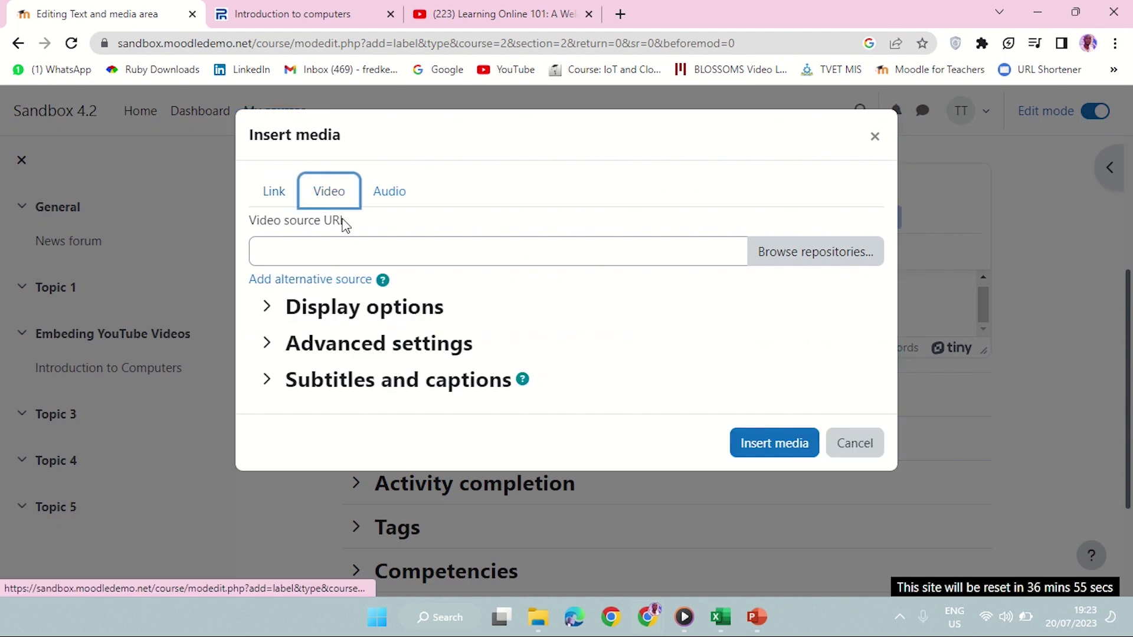
left_click(309, 251)
key("ctrl+v")
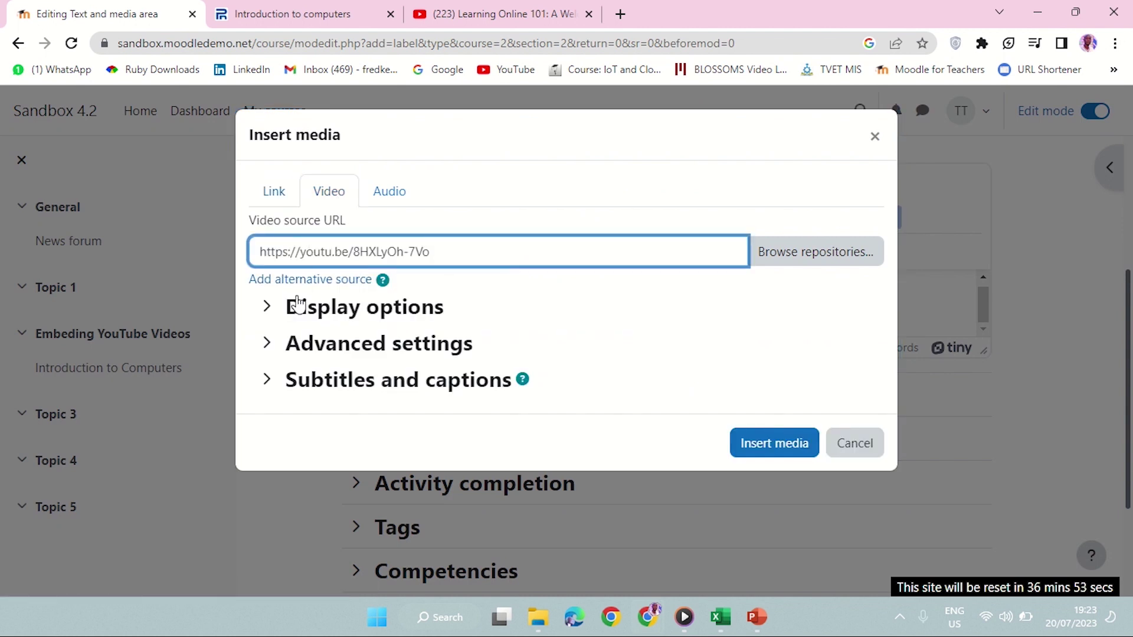
Give the video the title 'Welcome Message' and a size of 600 x 500
left_click(266, 306)
left_click(311, 372)
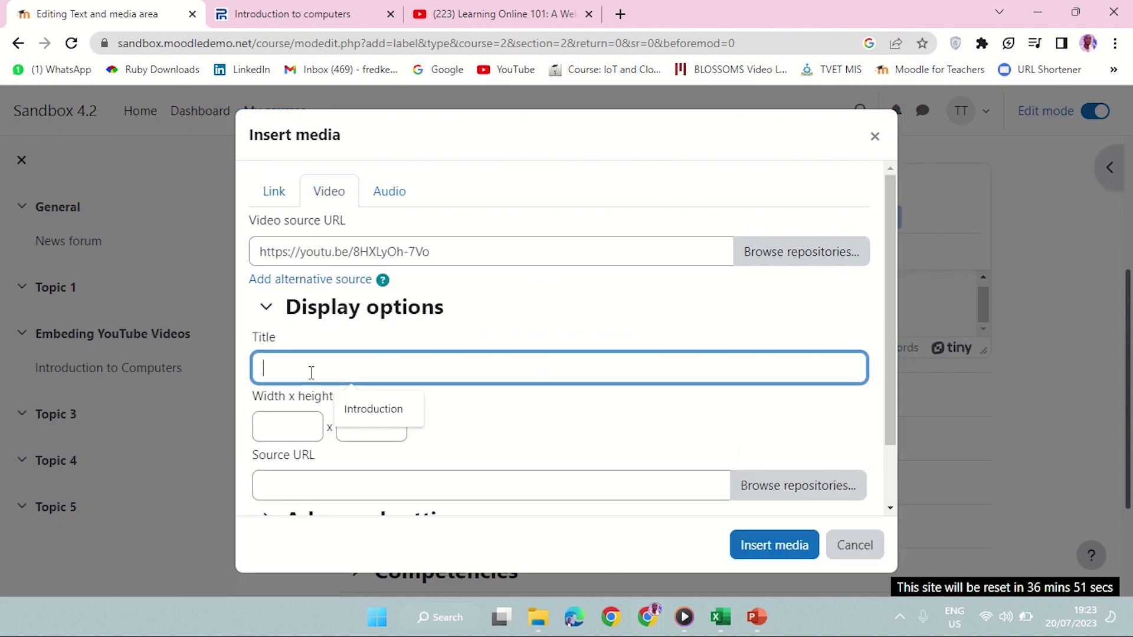
type("Welcome Message")
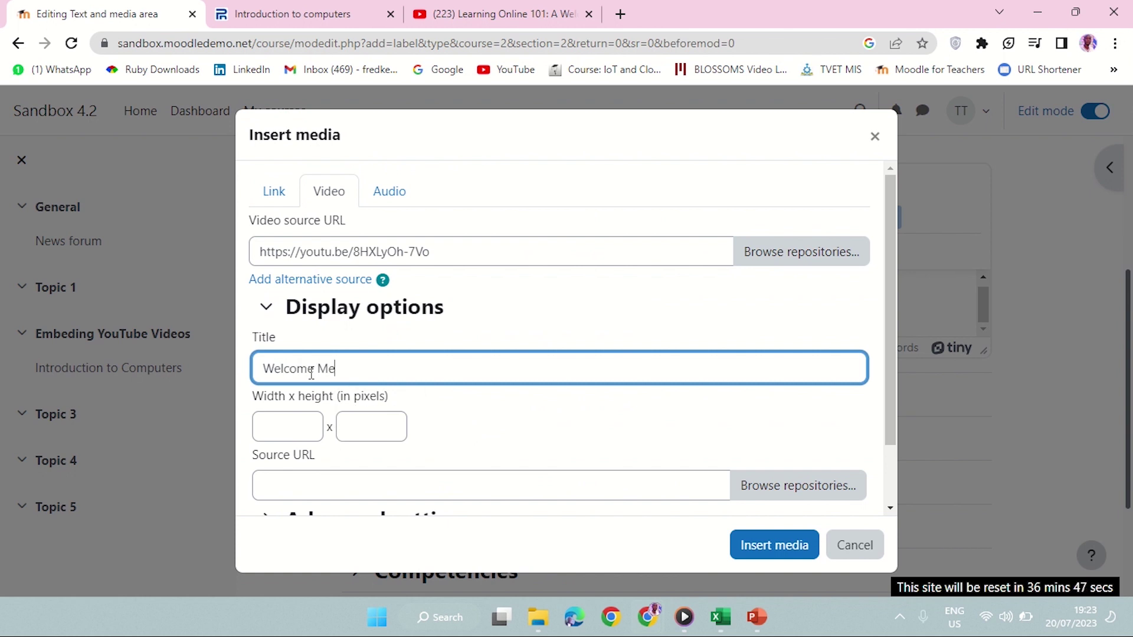
left_click(285, 429)
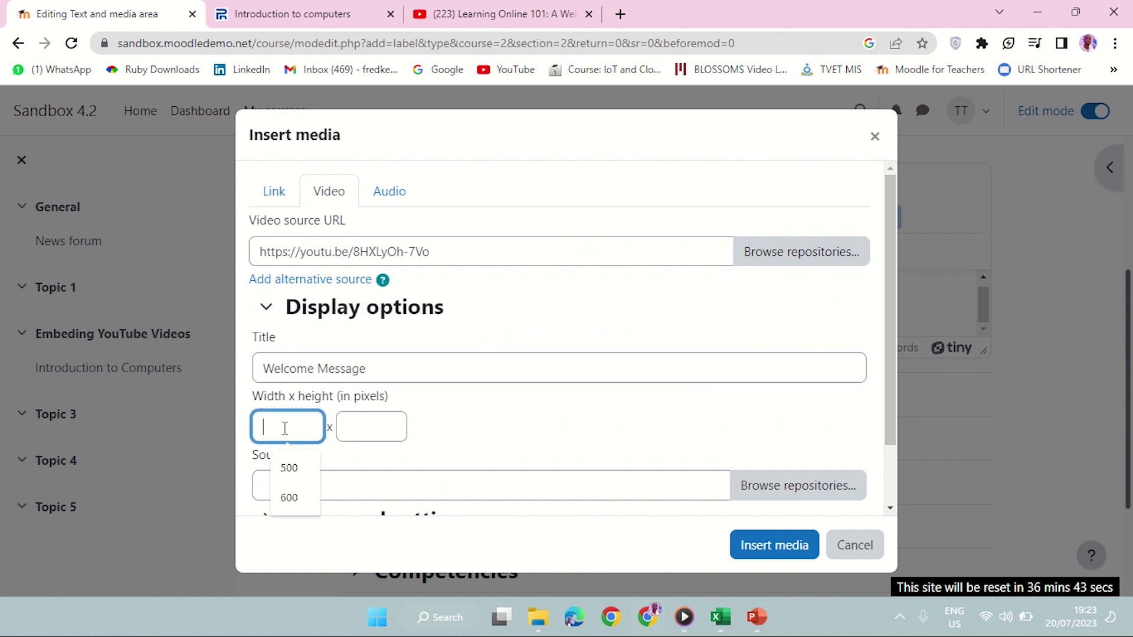
left_click(289, 496)
left_click(368, 426)
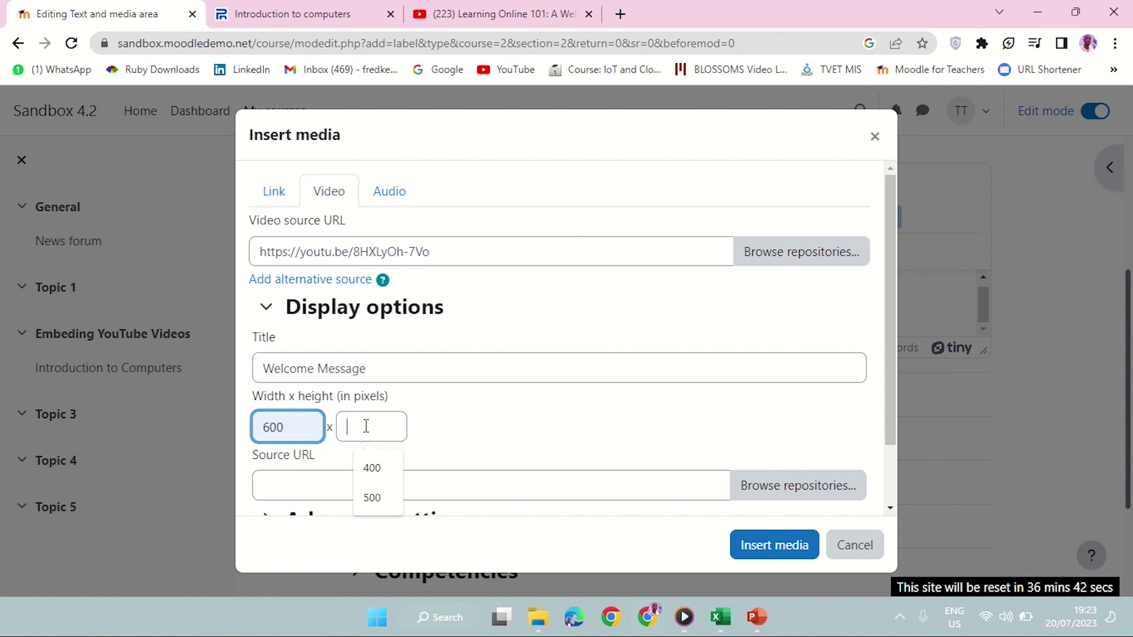
left_click(376, 493)
scroll(546, 405, "down", 1)
scroll(546, 405, "down", 1)
Insert the video into the text and save the area, returning to the course
left_click(761, 543)
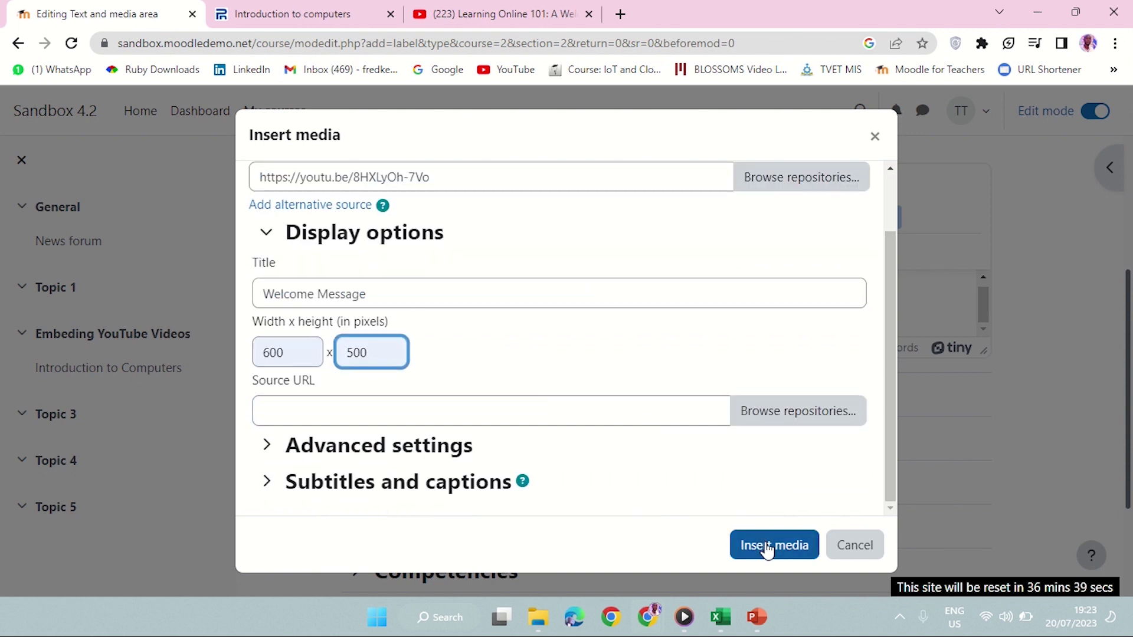
scroll(429, 298, "up", 2)
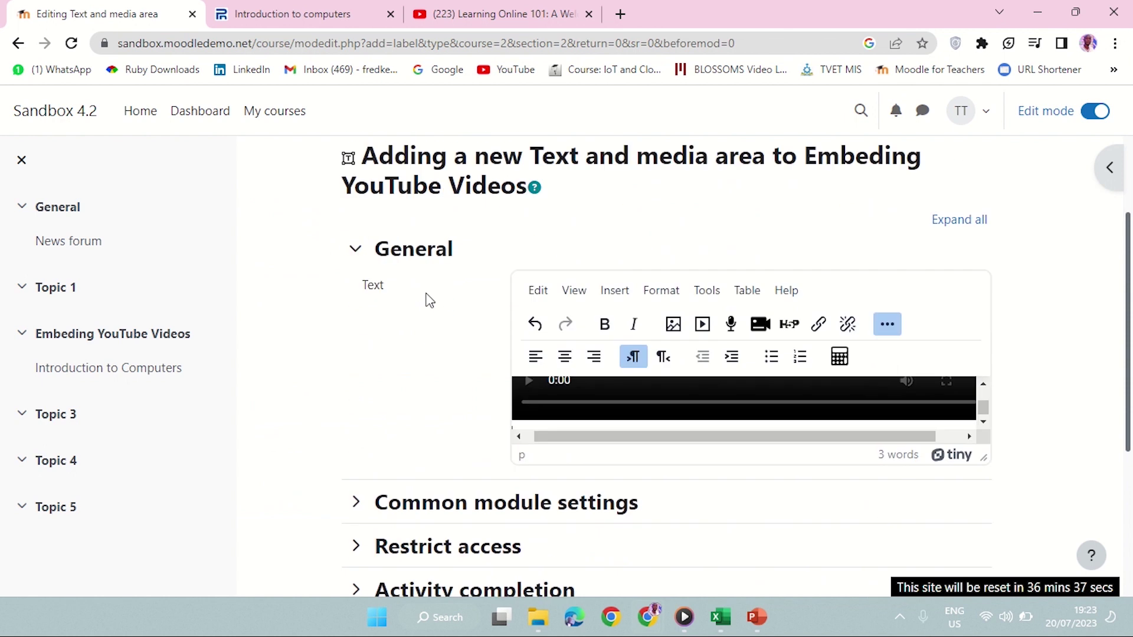
scroll(427, 298, "down", 4)
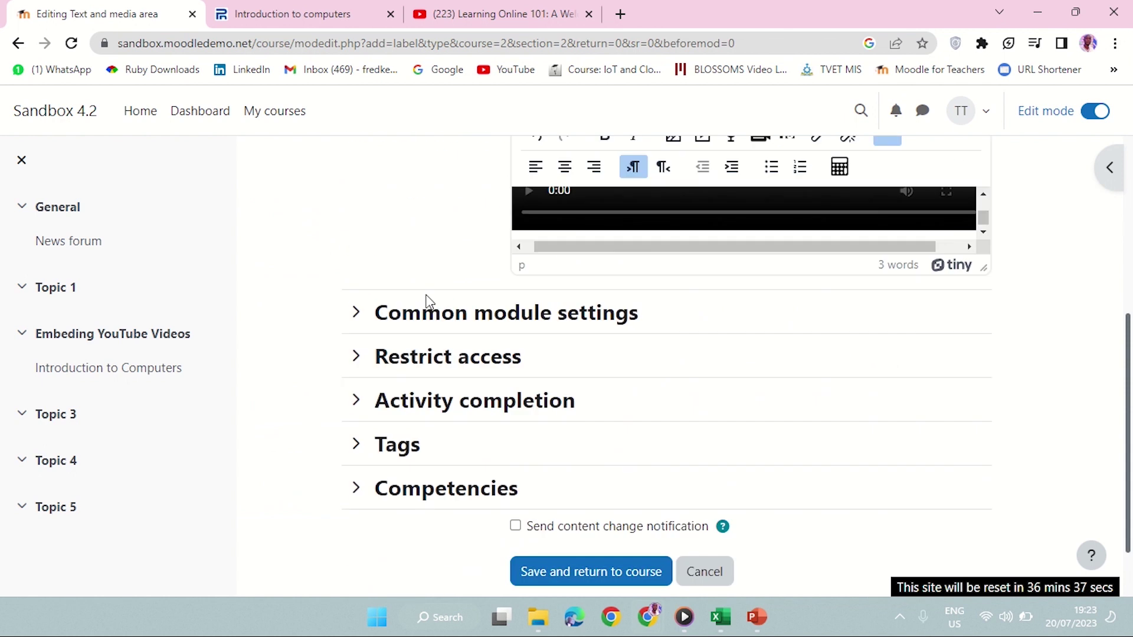
left_click(587, 571)
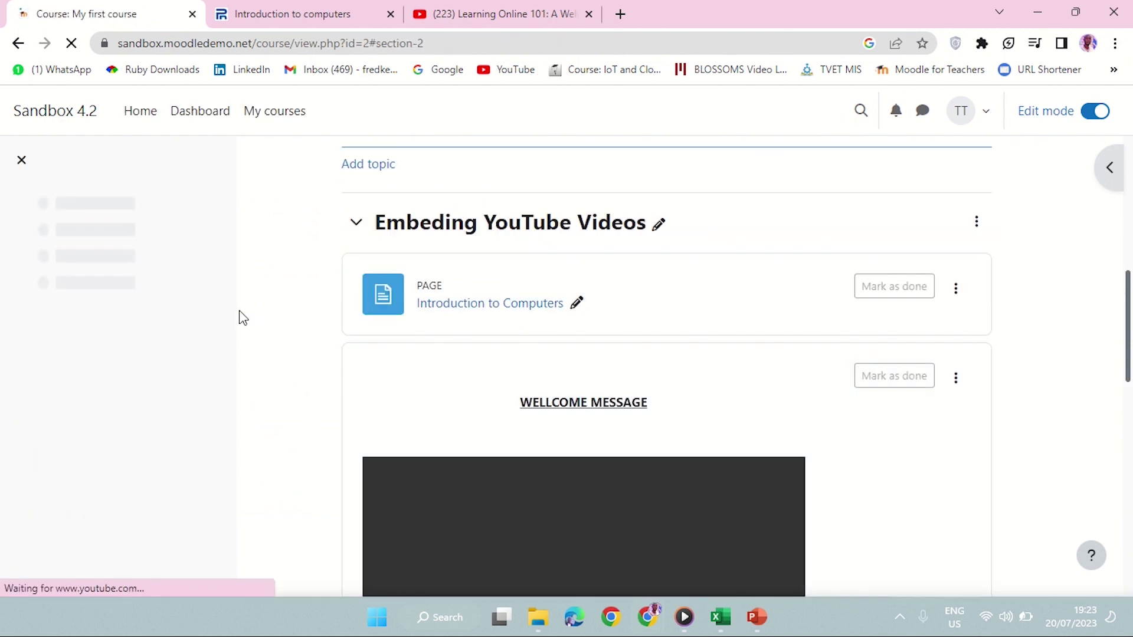
Turn editing off and scroll down to the embedded welcome video
left_click(1093, 112)
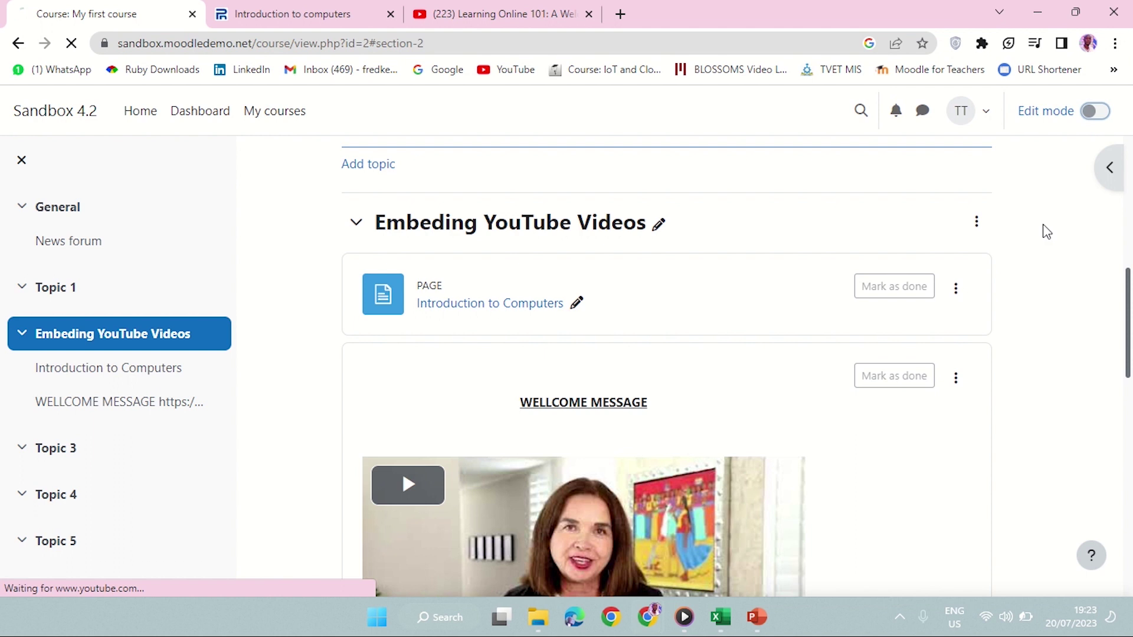
scroll(729, 352, "down", 8)
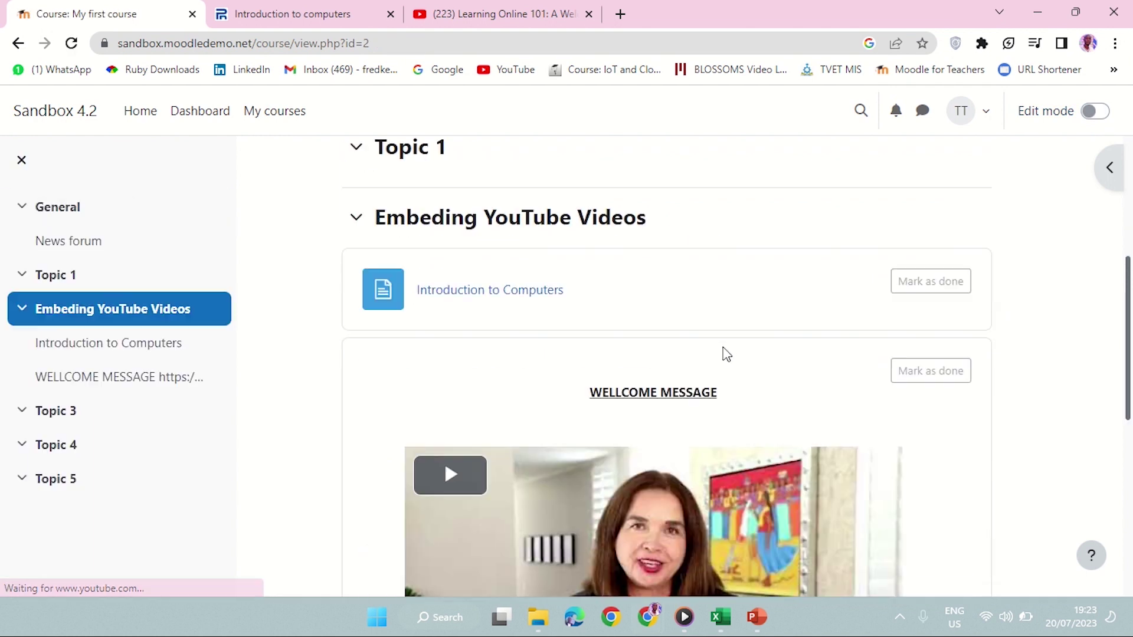
scroll(779, 315, "up", 8)
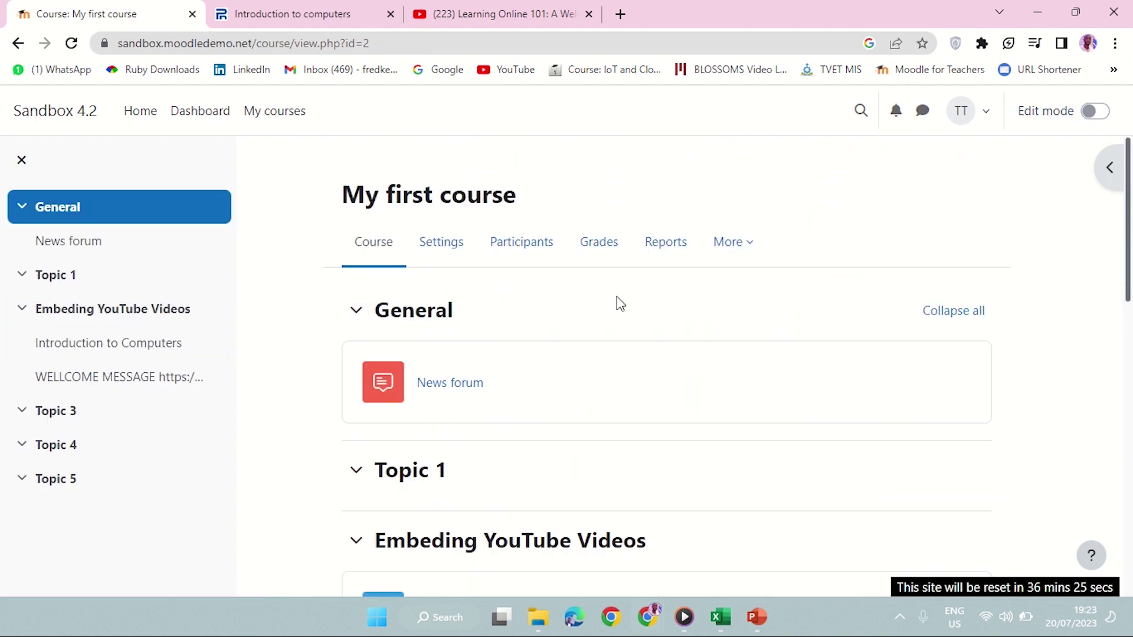
scroll(582, 312, "down", 10)
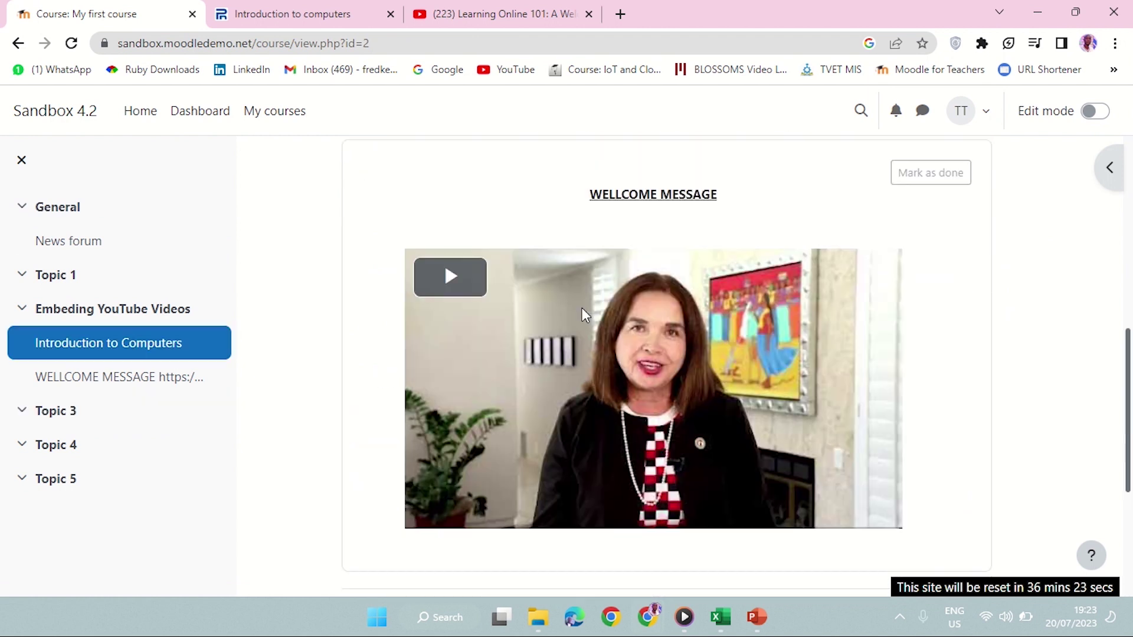
scroll(582, 317, "down", 1)
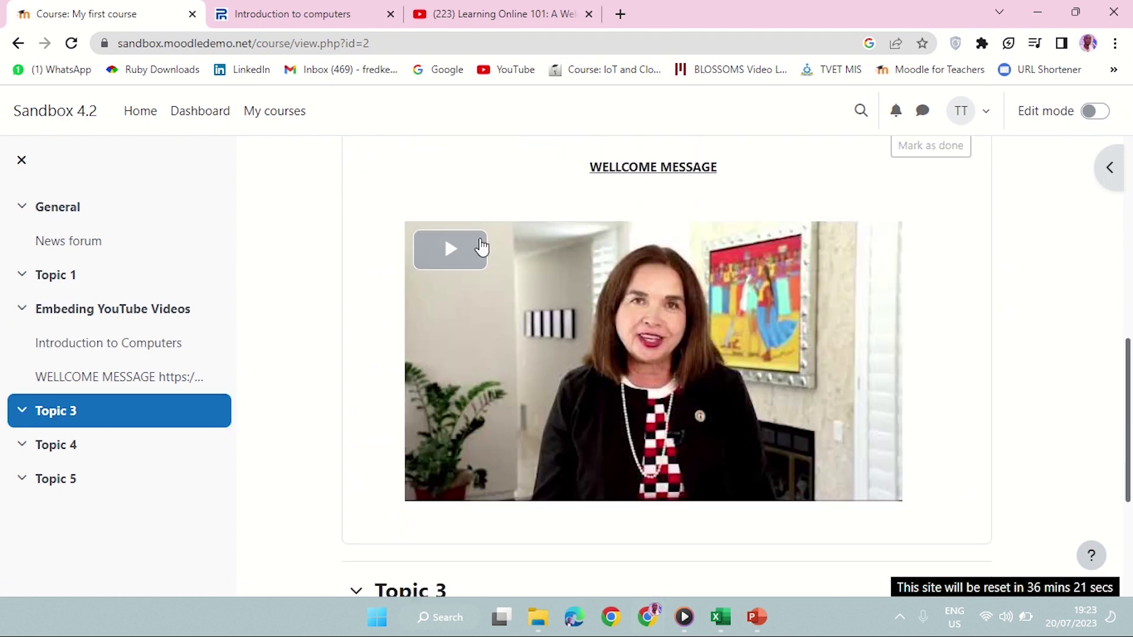
Play and pause the embedded video, dismiss More videos, then resume playback
left_click(447, 255)
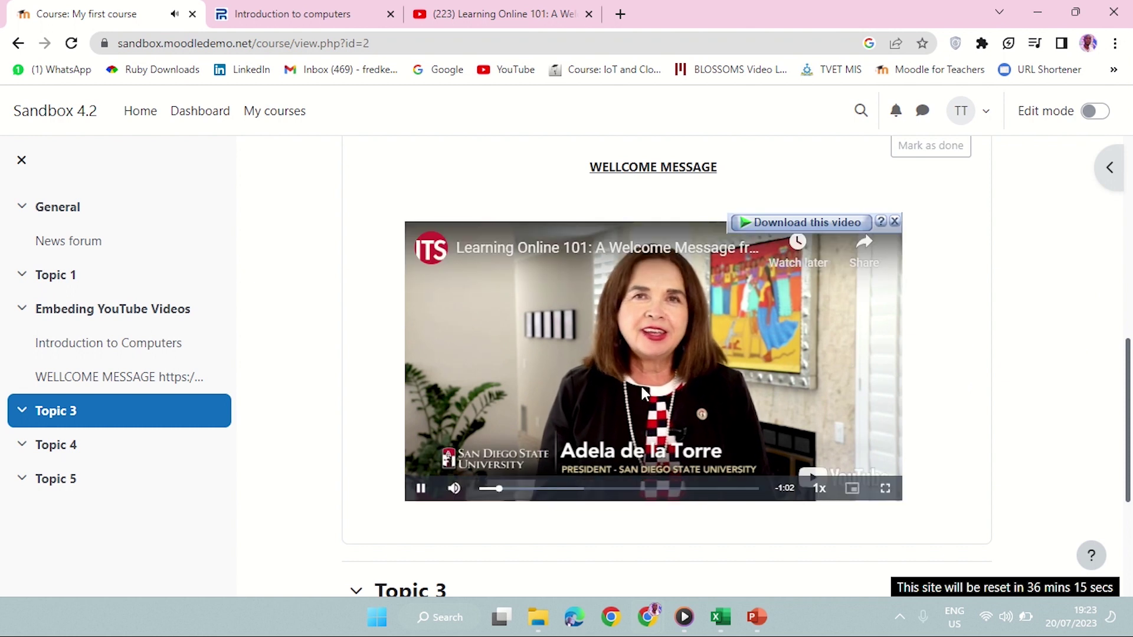
left_click(421, 488)
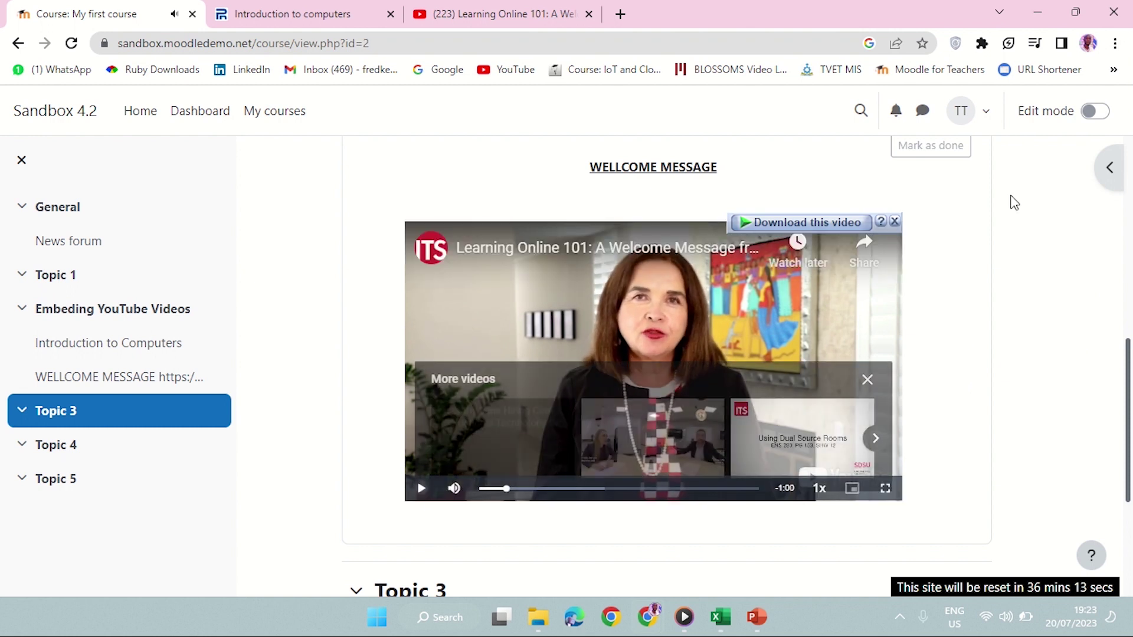
left_click(867, 380)
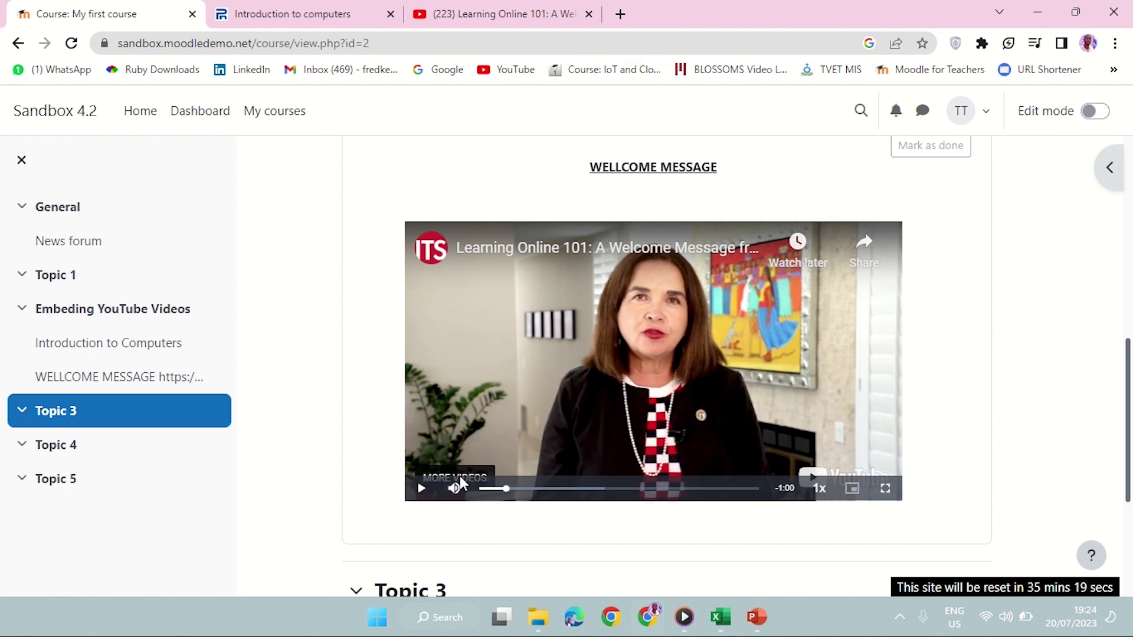
left_click(421, 489)
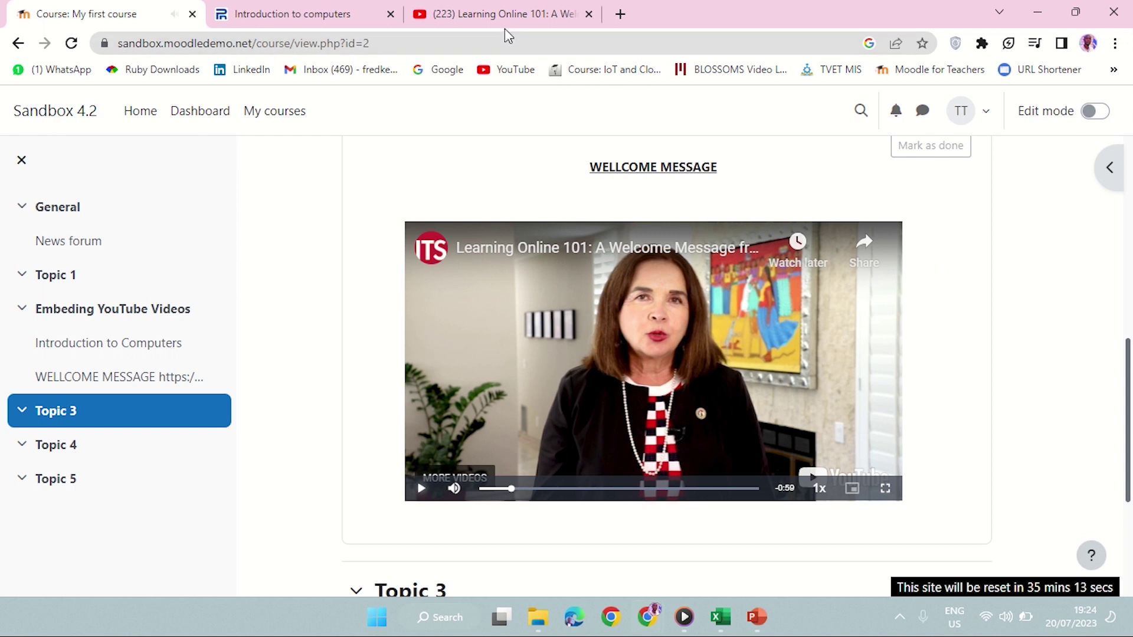
Check the original video on YouTube, then return to the Moodle course
left_click(529, 17)
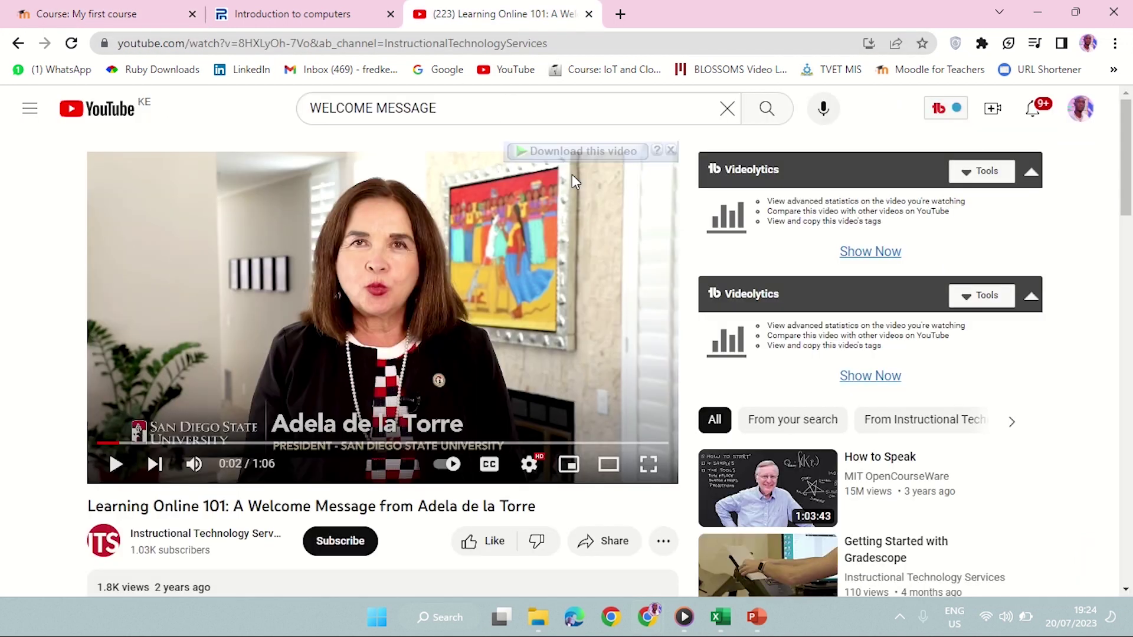
scroll(398, 302, "down", 3)
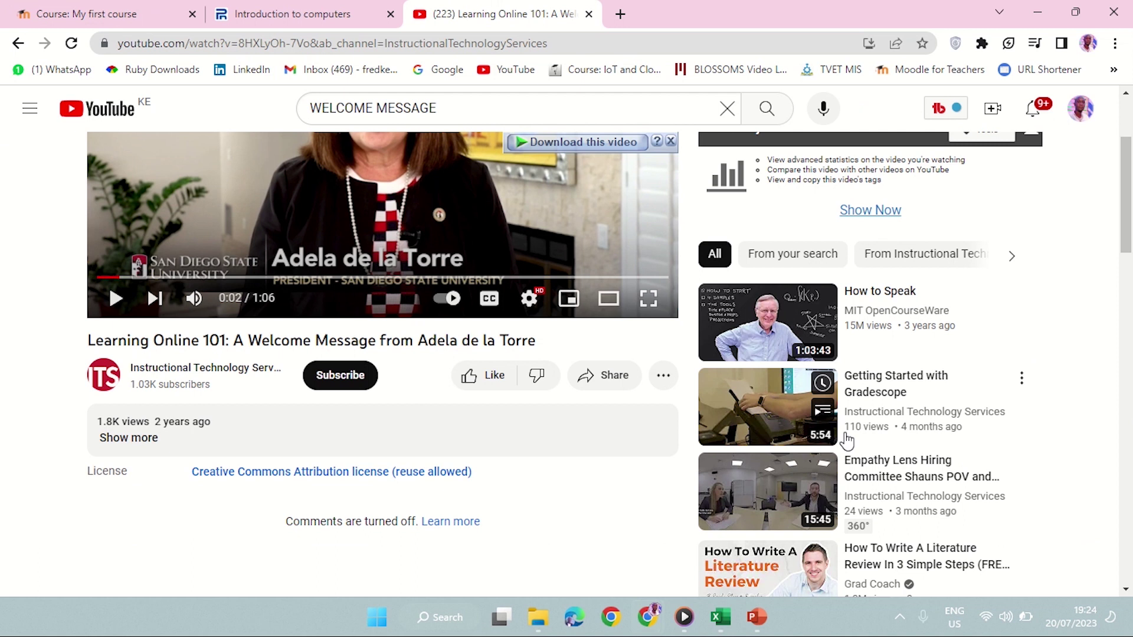
scroll(424, 470, "up", 3)
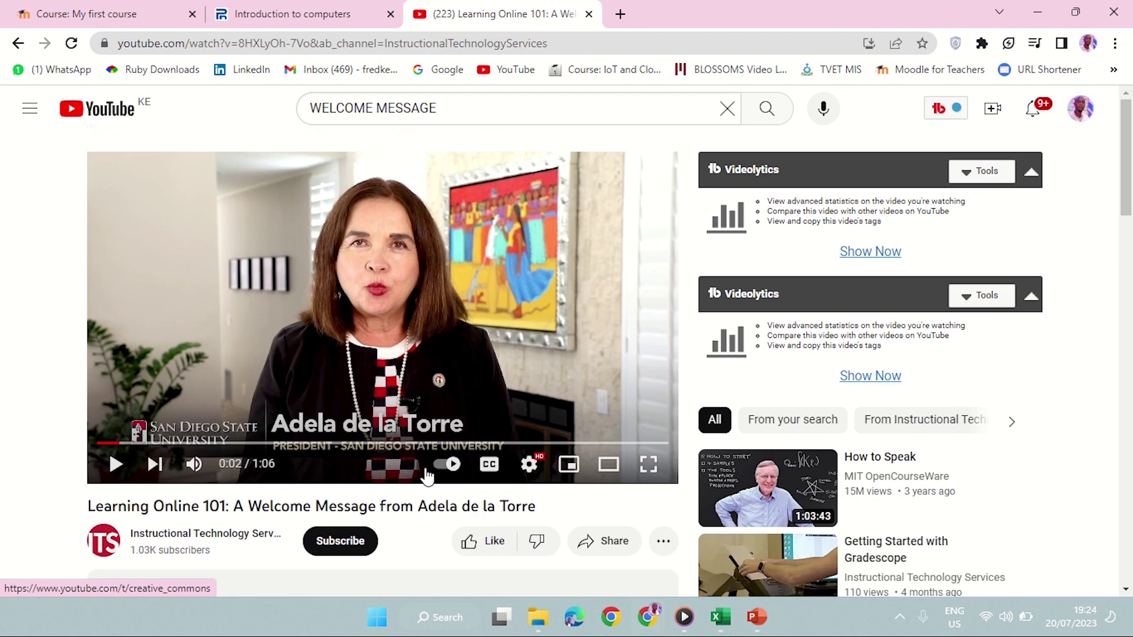
left_click(161, 17)
scroll(674, 354, "down", 3)
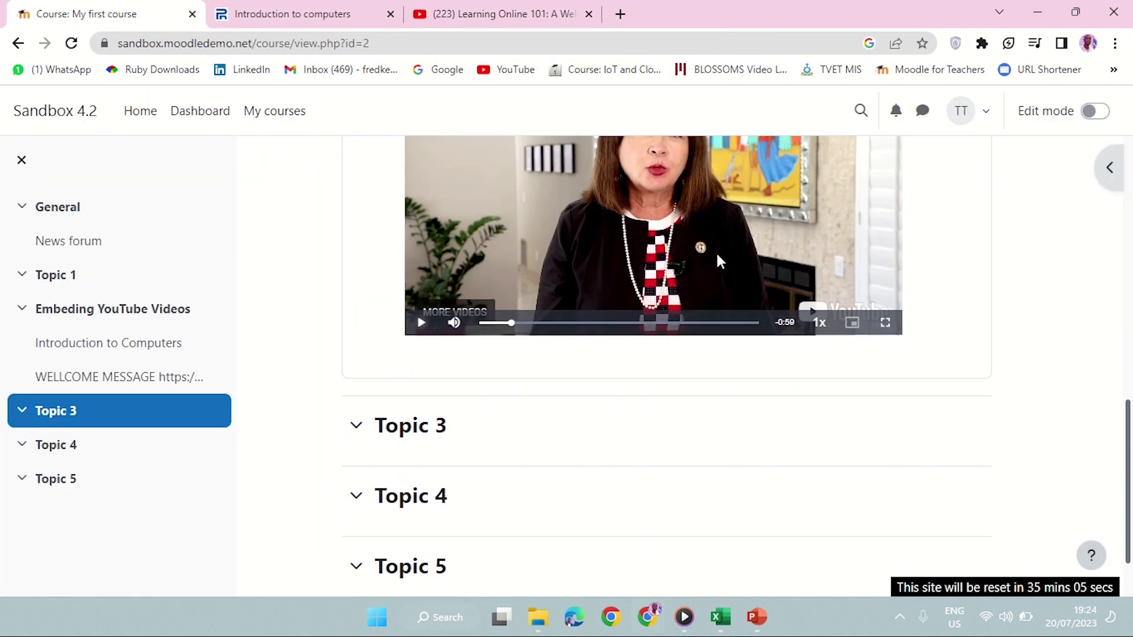
scroll(708, 266, "up", 3)
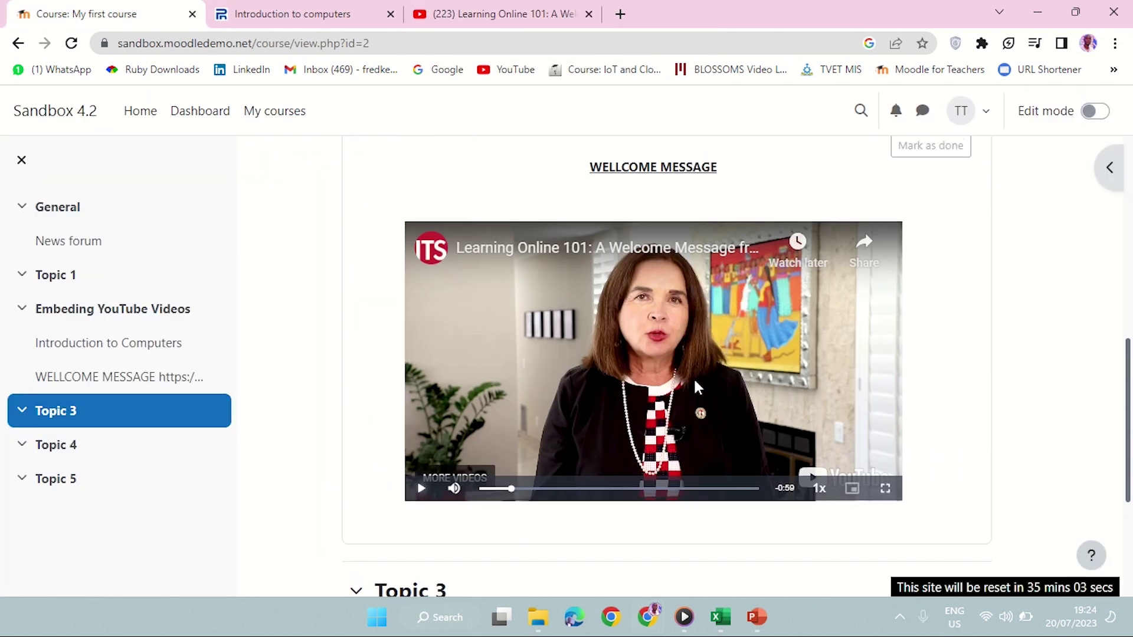